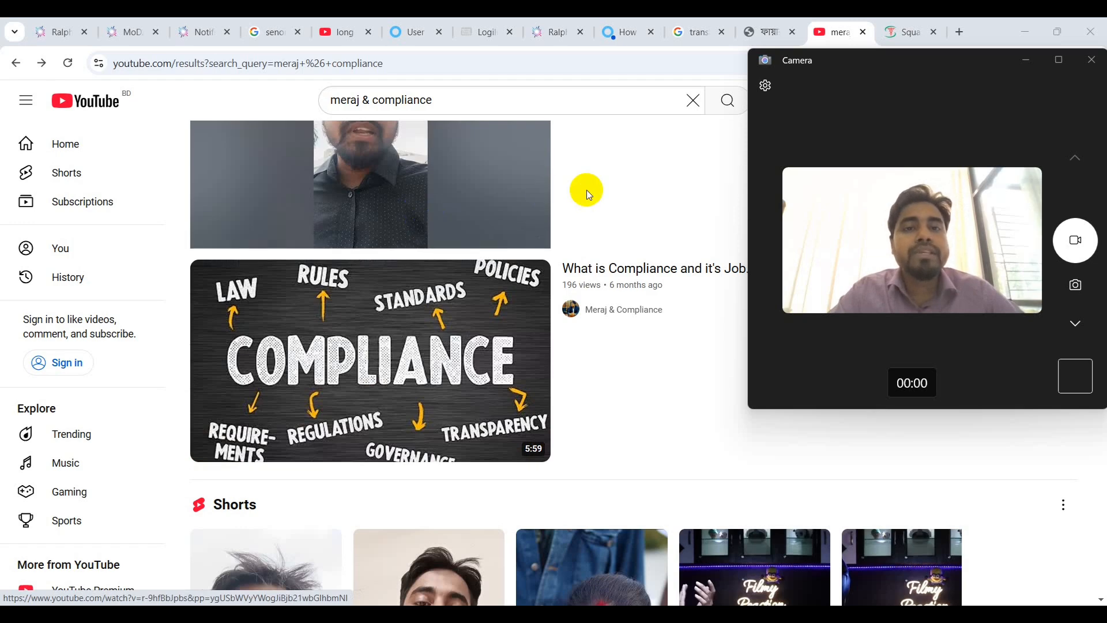
Switch from the YouTube results to the fsc.fireservice.gov.bd portal tab.
left_click(769, 25)
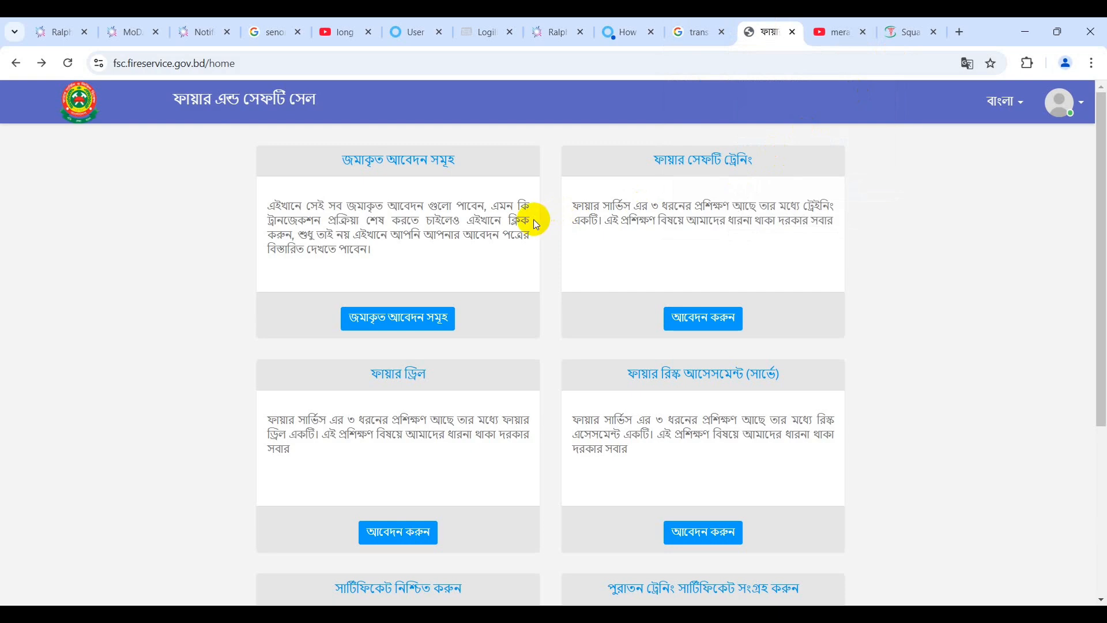
Return to the portal home page and open the certificate confirmation page with the 5 Square Apparels entries.
left_click(15, 63)
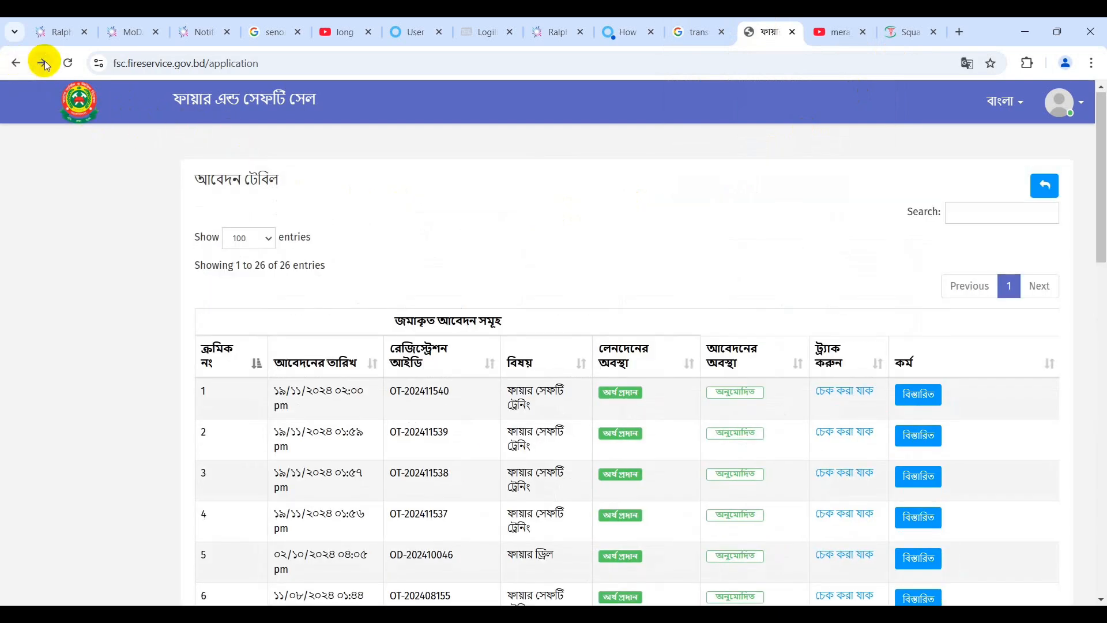
left_click(42, 63)
scroll(535, 288, "down", 2)
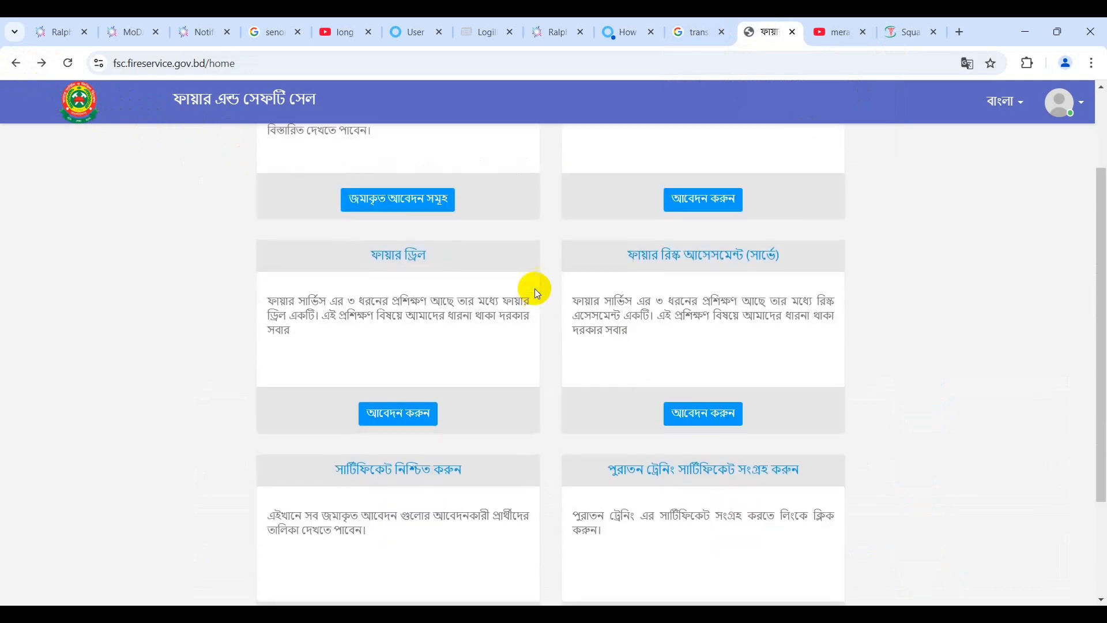
scroll(441, 443, "down", 2)
scroll(442, 443, "down", 1)
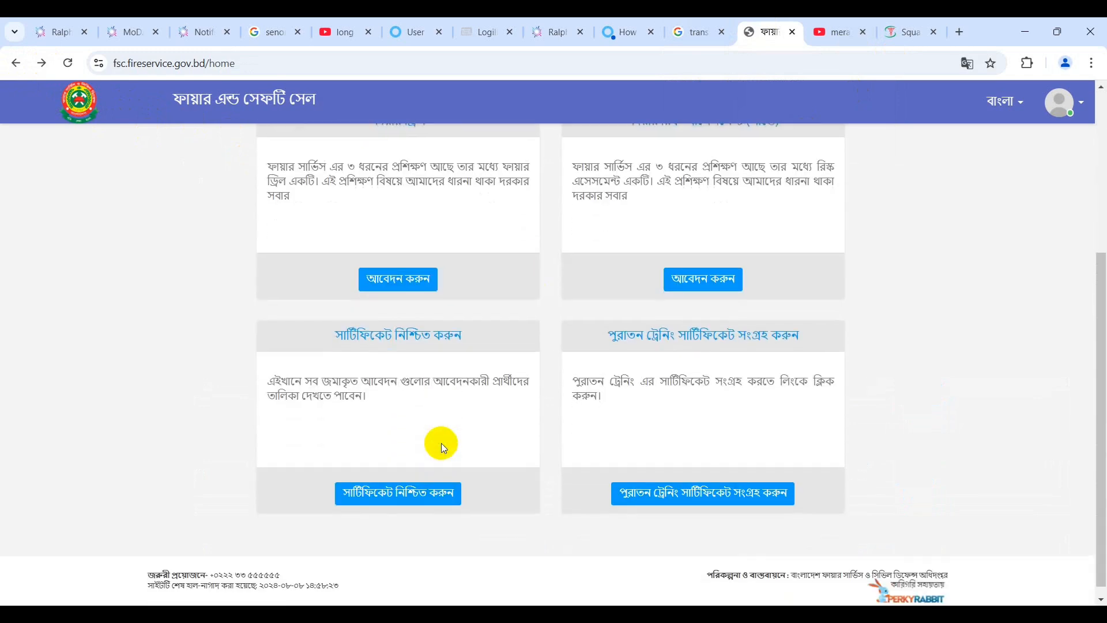
left_click(395, 493)
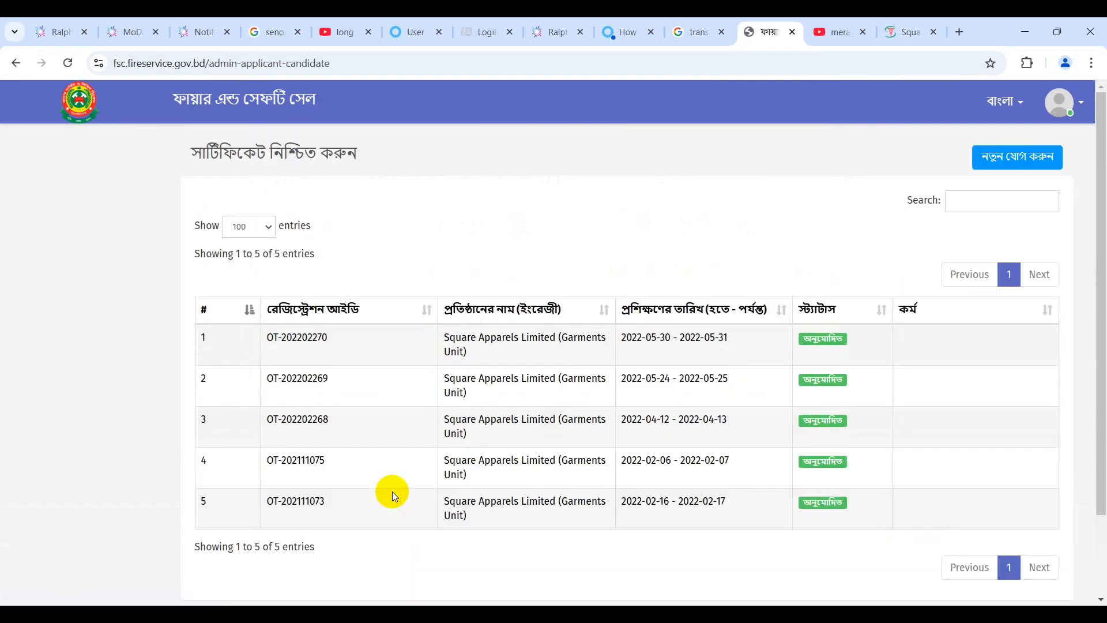
scroll(392, 492, "down", 2)
scroll(392, 492, "up", 2)
scroll(786, 383, "down", 2)
scroll(786, 383, "up", 2)
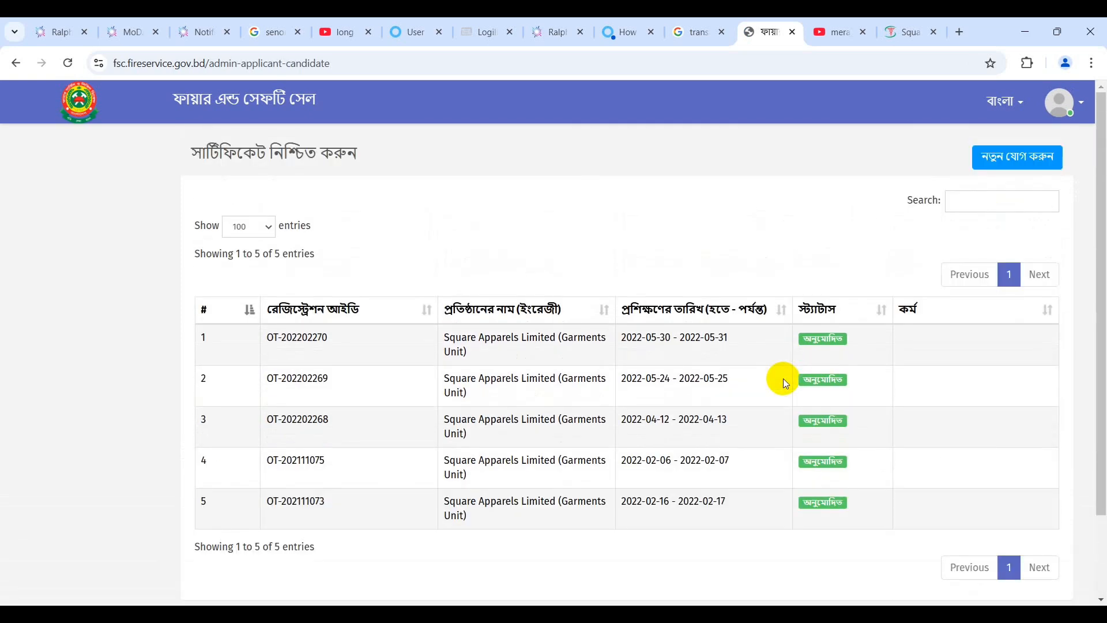
Start a new applicant-candidates form, dismiss Google Translate, and cancel both attendance-sheet file pickers.
left_click(1012, 164)
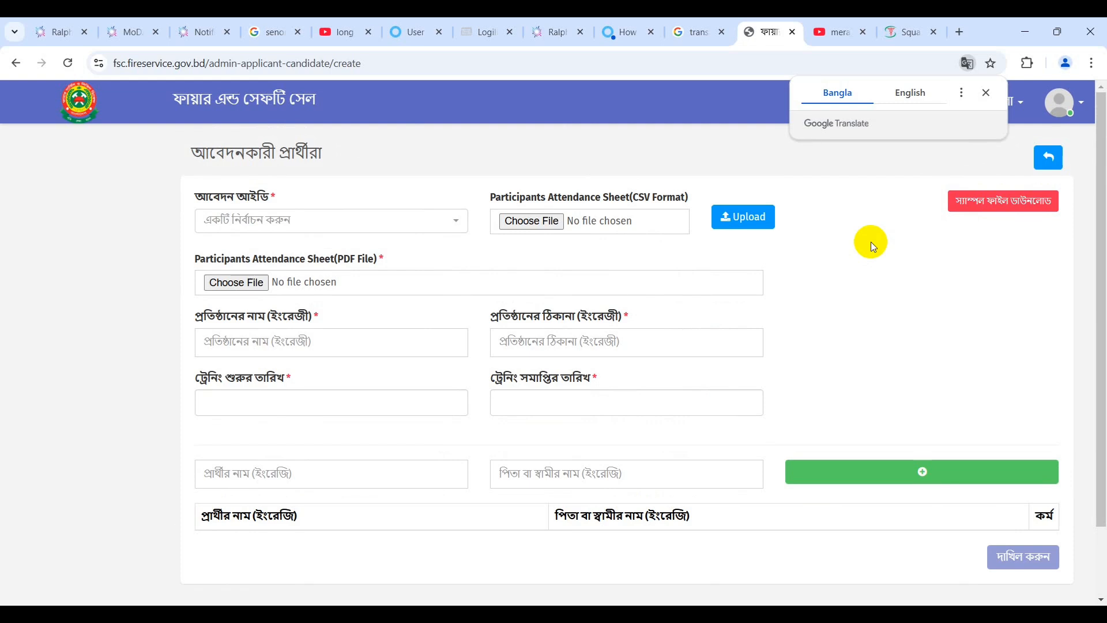
left_click(987, 96)
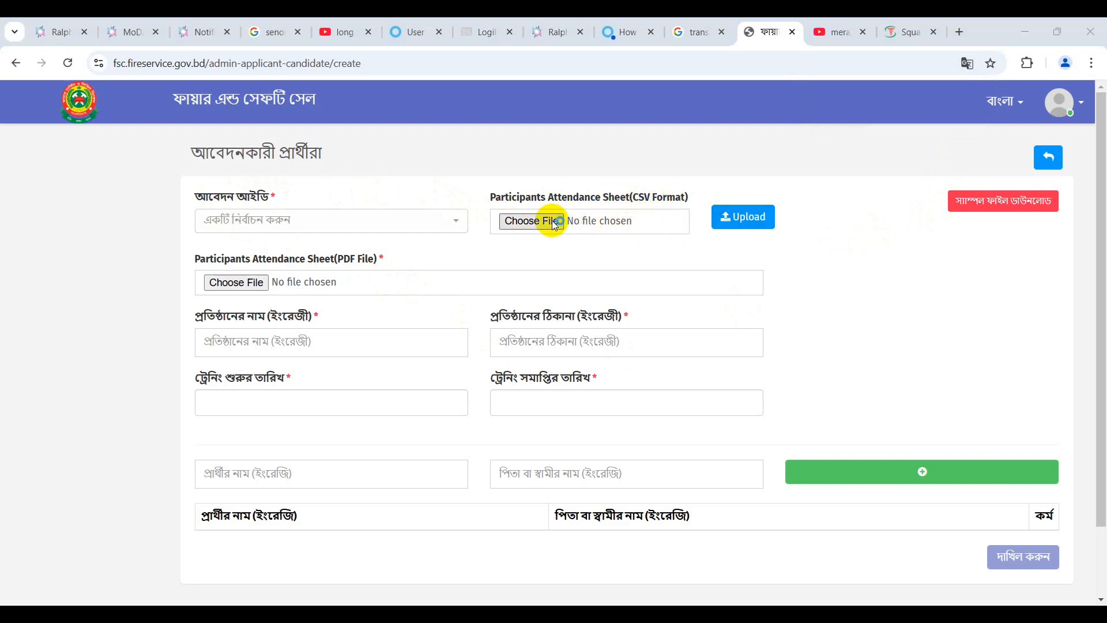
left_click(530, 222)
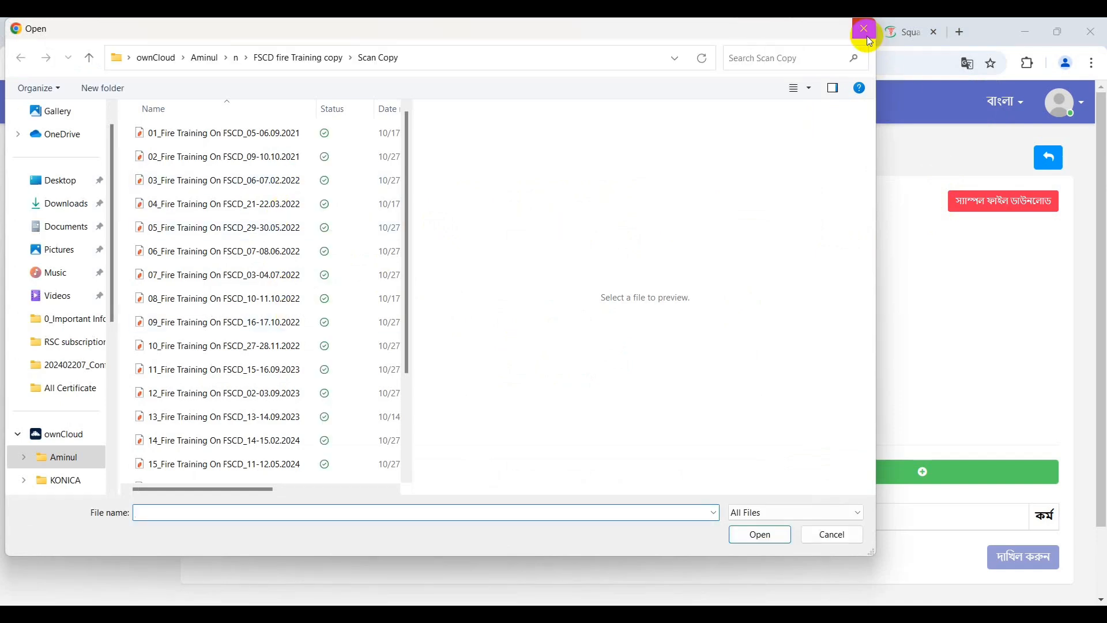
left_click(296, 251)
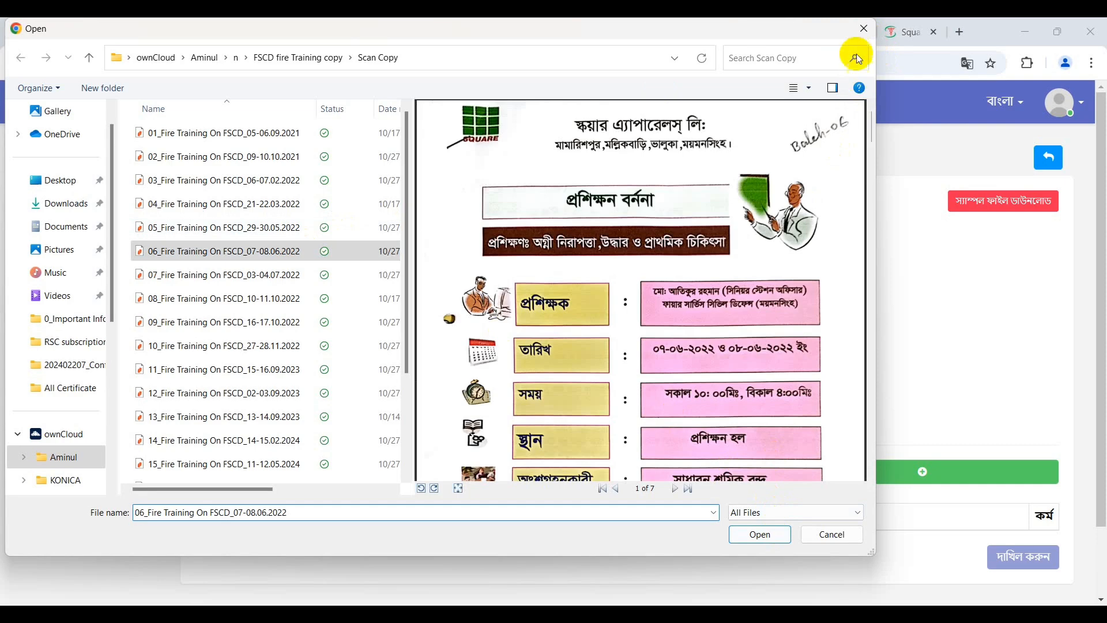
left_click(866, 29)
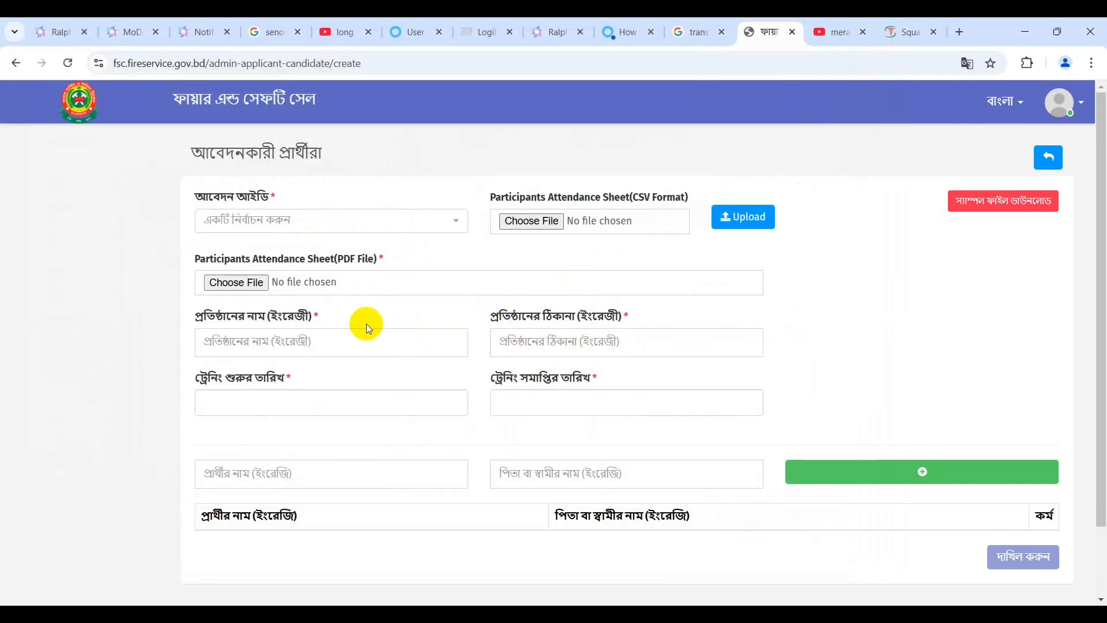
left_click(257, 289)
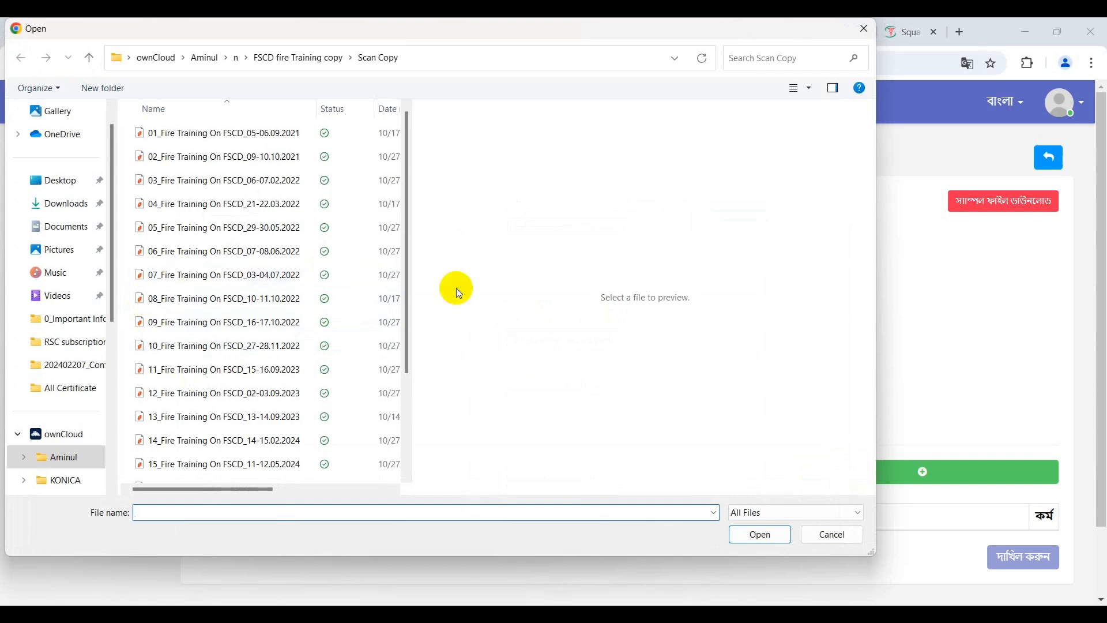
left_click(865, 30)
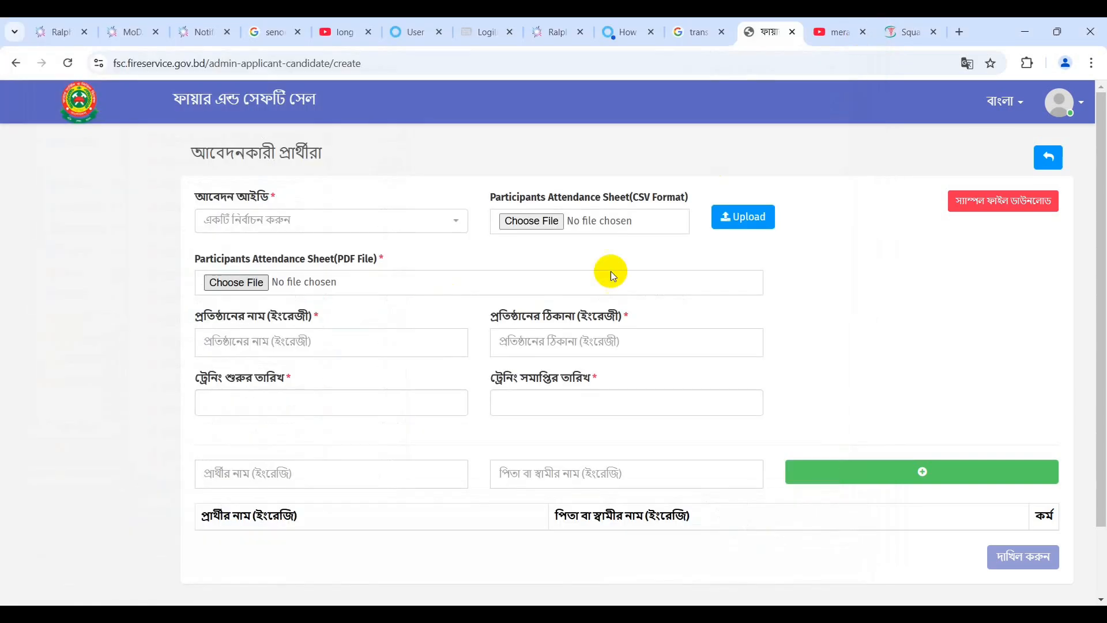
Enter 'nbfhusbfh' as the organisation's English name and check the start and end date calendars.
left_click(280, 342)
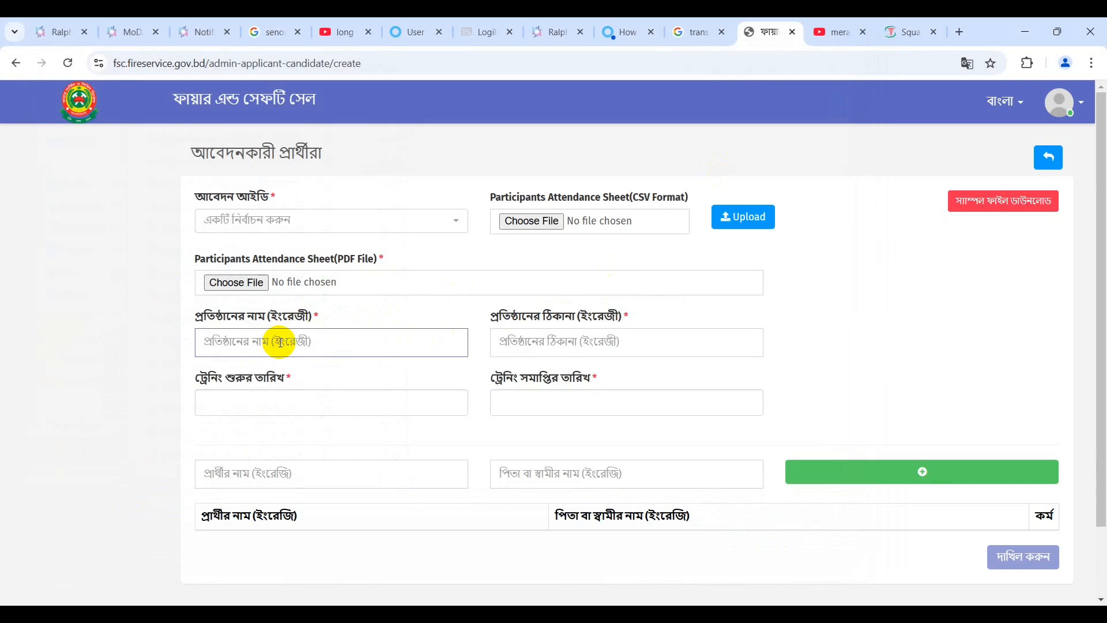
type("nbfhusbfh")
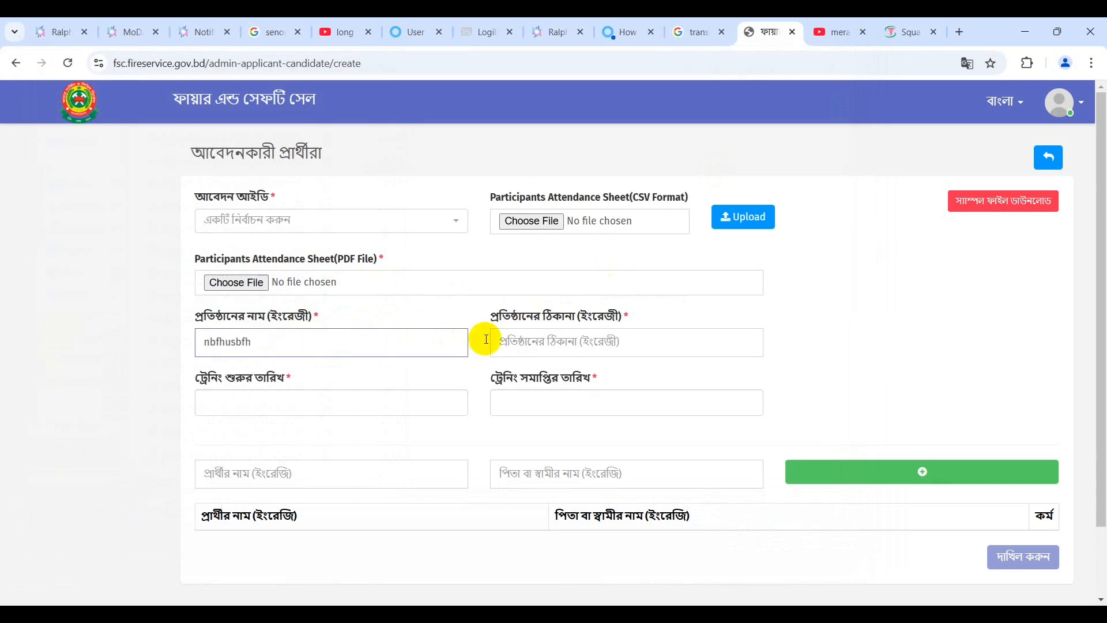
left_click(538, 342)
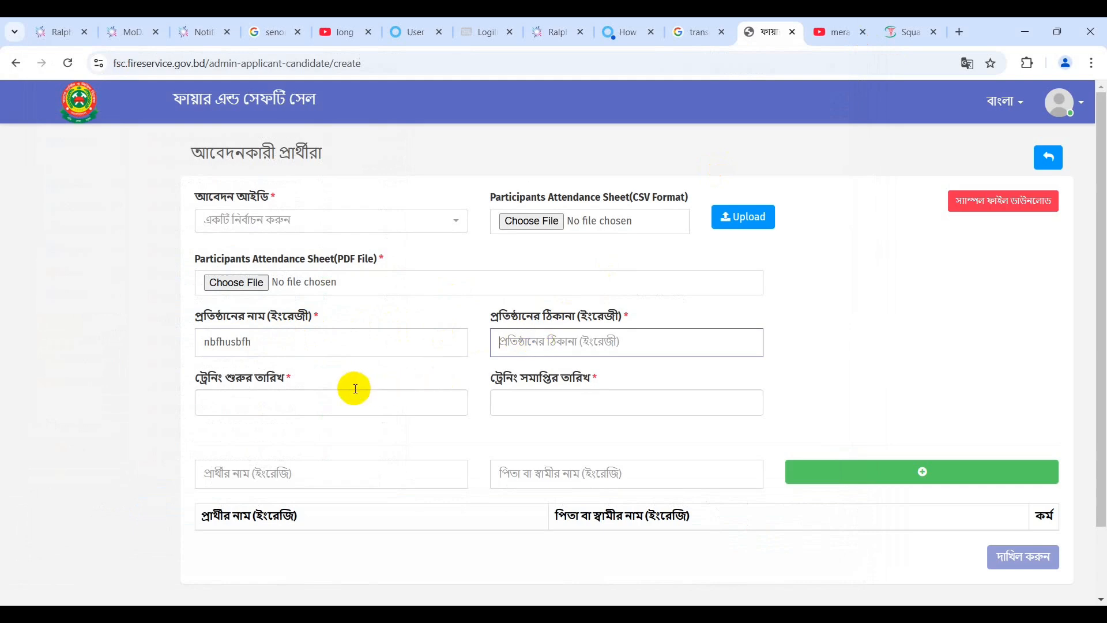
left_click(323, 401)
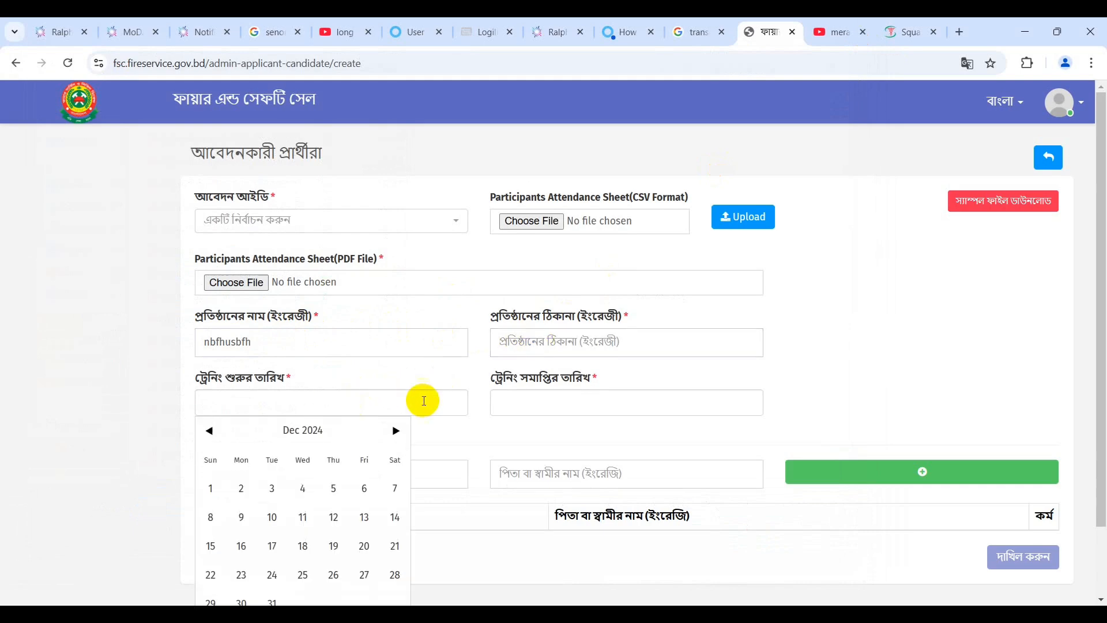
left_click(519, 404)
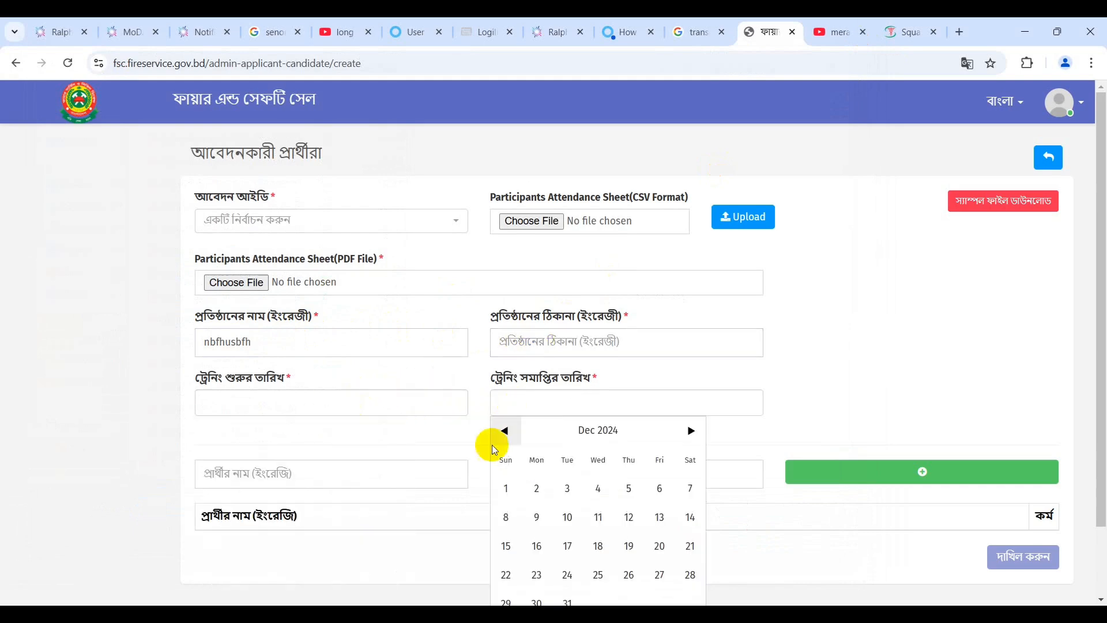
mouse_move(448, 614)
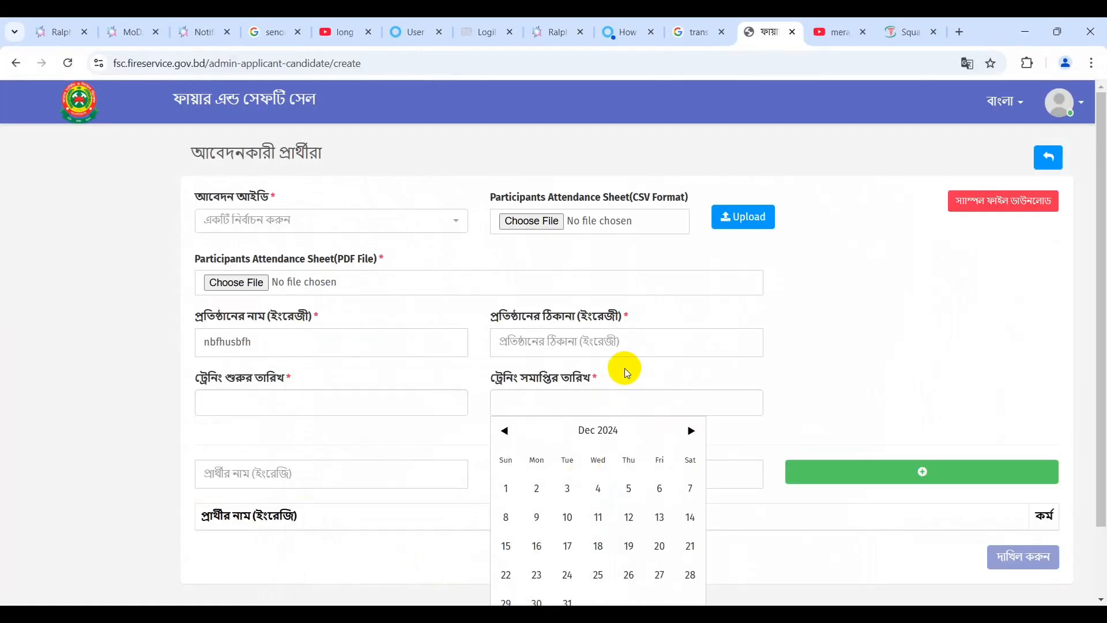
Open the PDF attendance-sheet picker and preview the 07_Fire Training On FSCD_03-04.07.2022 scan.
left_click(257, 283)
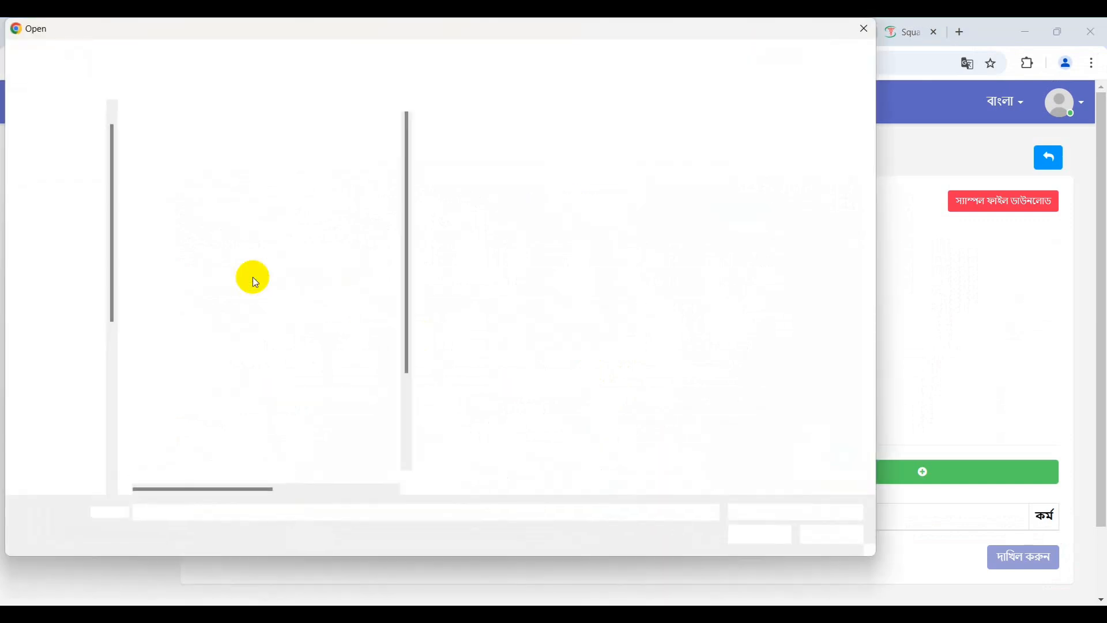
left_click(254, 276)
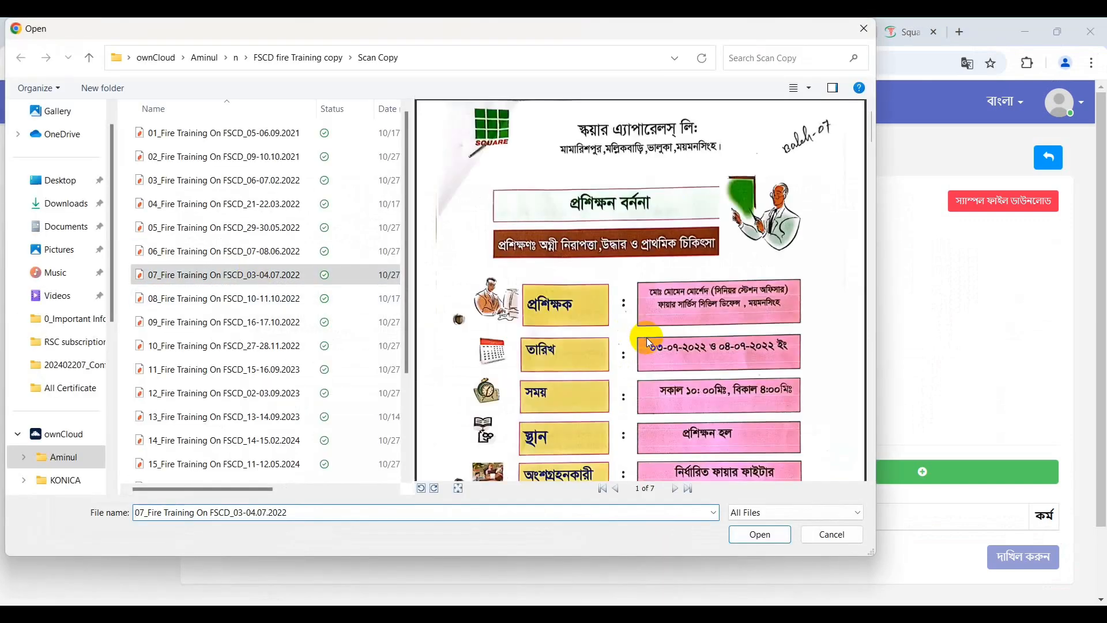
scroll(646, 338, "down", 5)
scroll(650, 342, "down", 10)
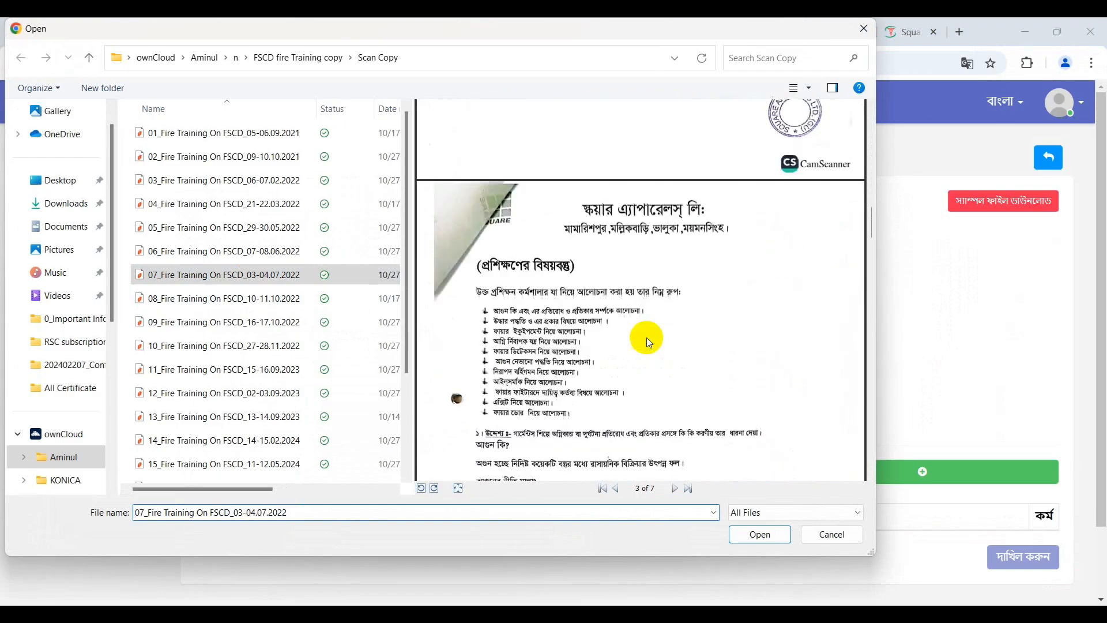
scroll(650, 343, "down", 10)
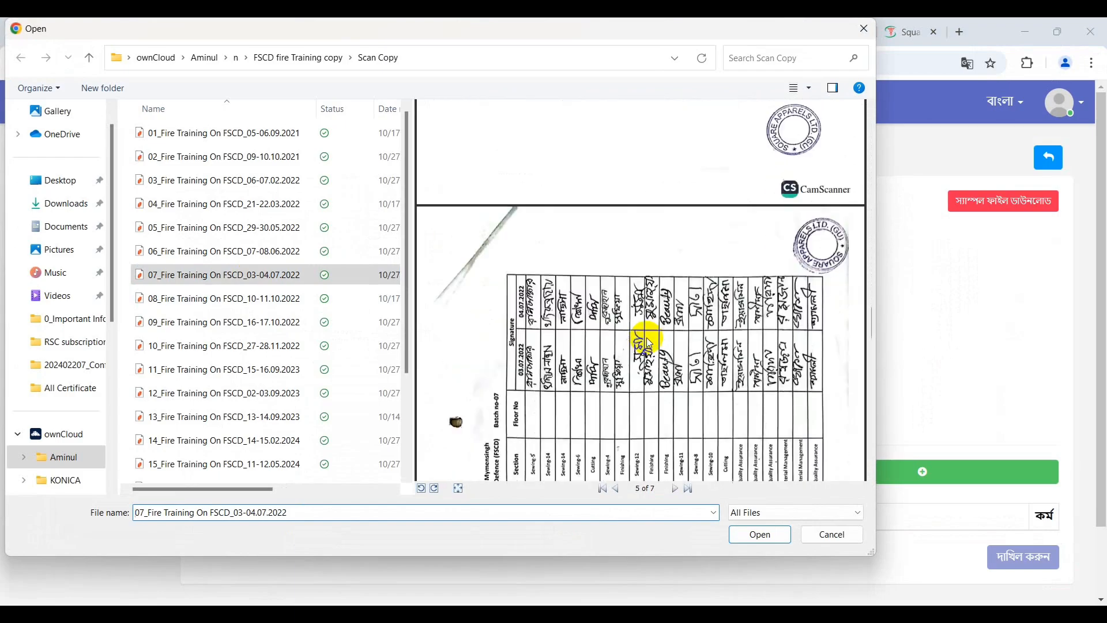
scroll(650, 343, "down", 10)
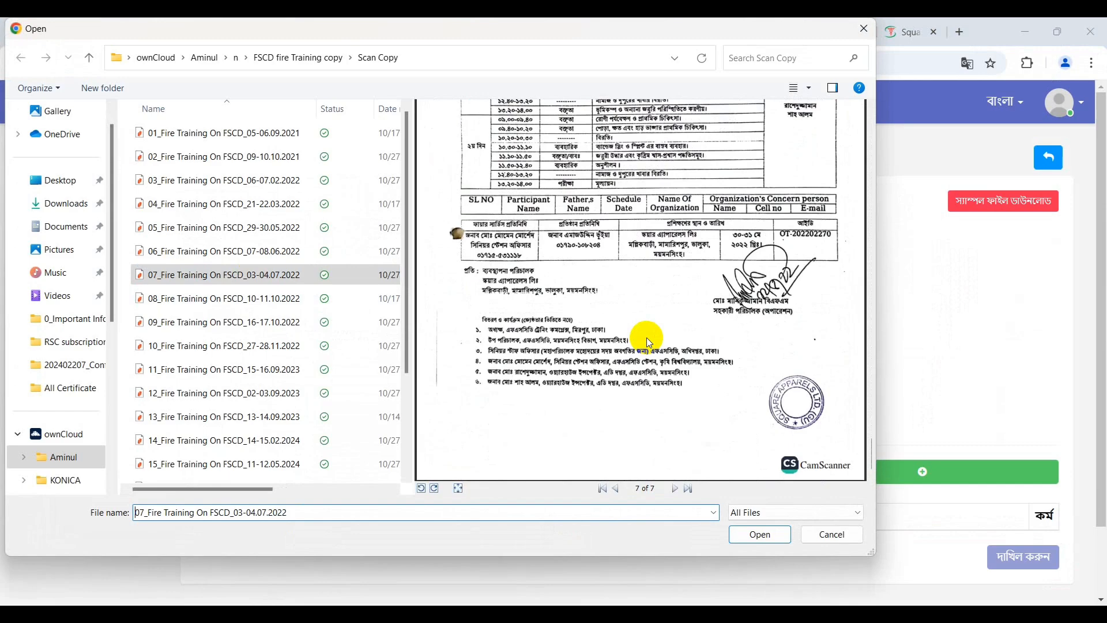
scroll(650, 342, "up", 10)
scroll(650, 343, "down", 4)
scroll(646, 338, "down", 3)
scroll(646, 338, "up", 1)
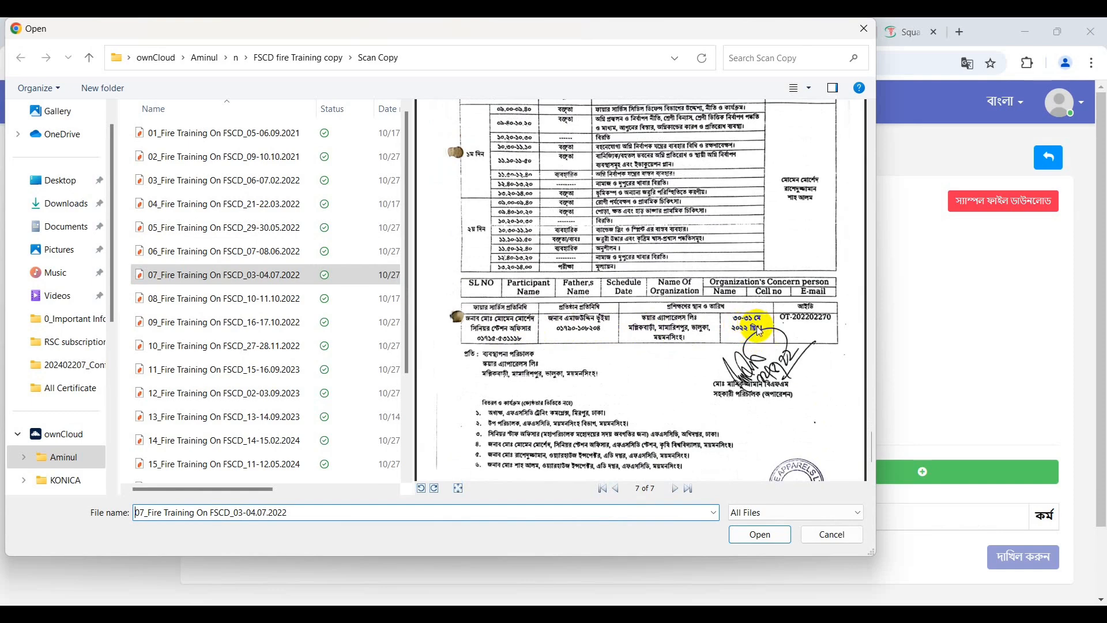
Preview the 09, 12 and 21 Fire Training scans, then close the picker without attaching anything.
left_click(326, 323)
left_click(234, 398)
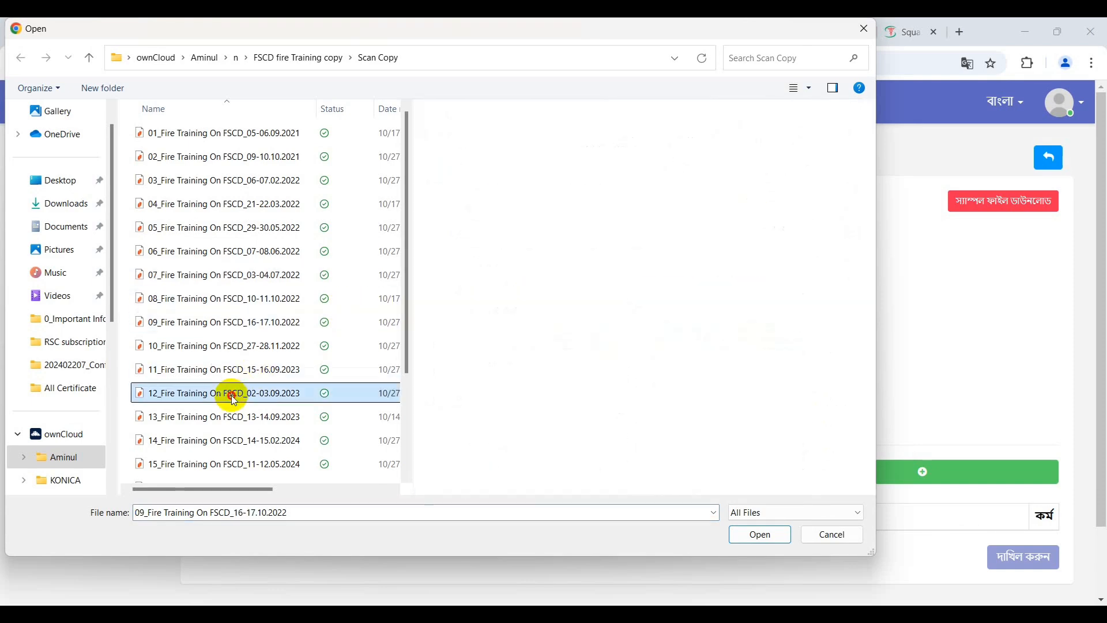
scroll(231, 396, "down", 2)
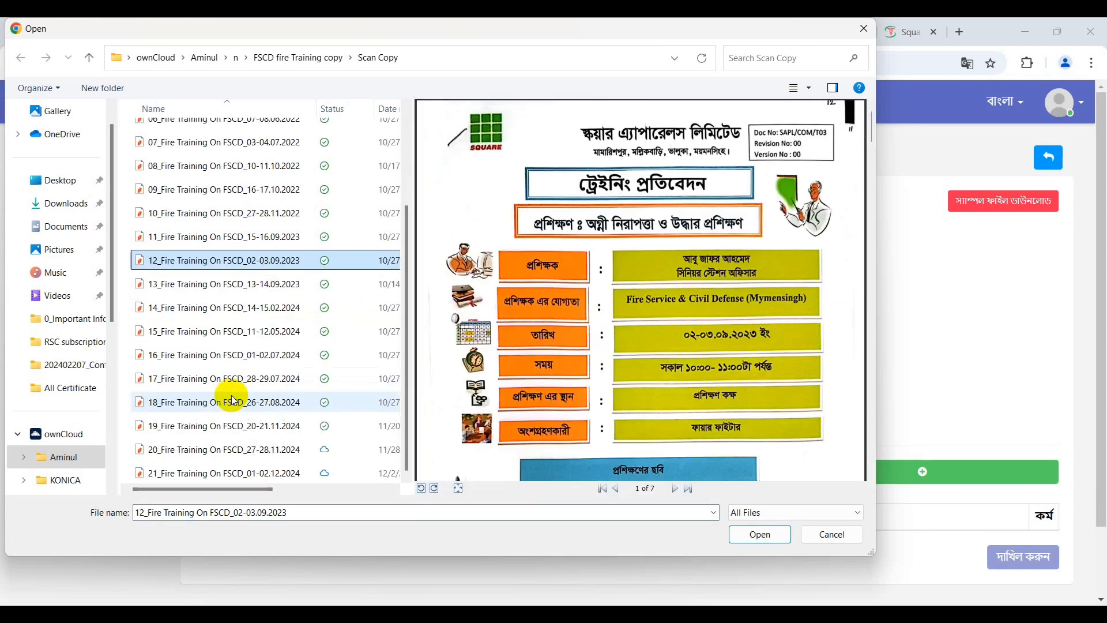
left_click(210, 474)
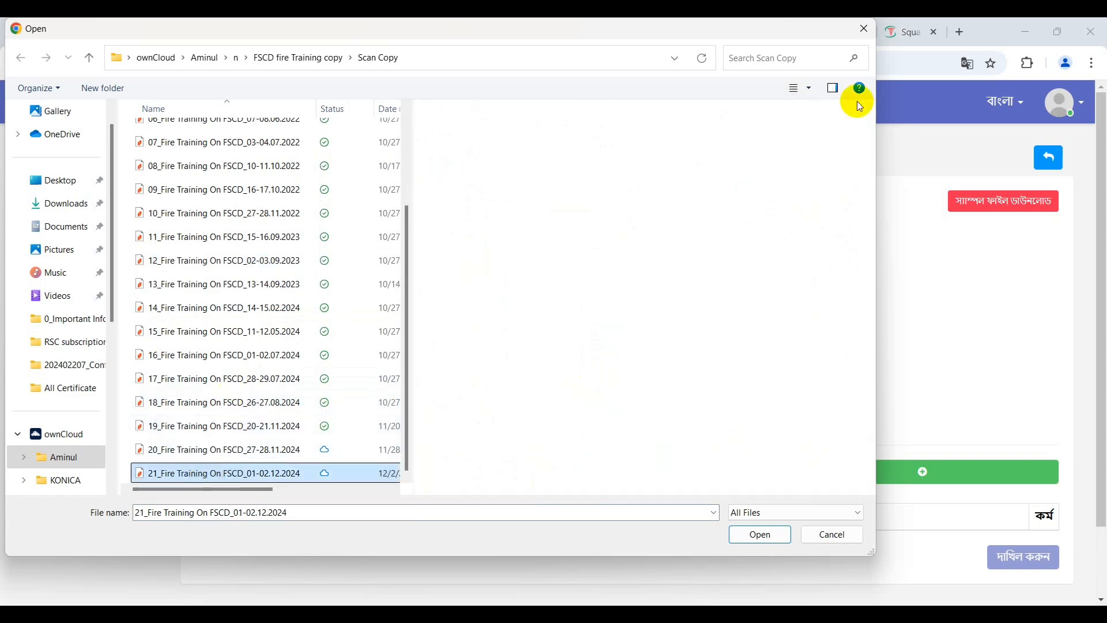
left_click(866, 30)
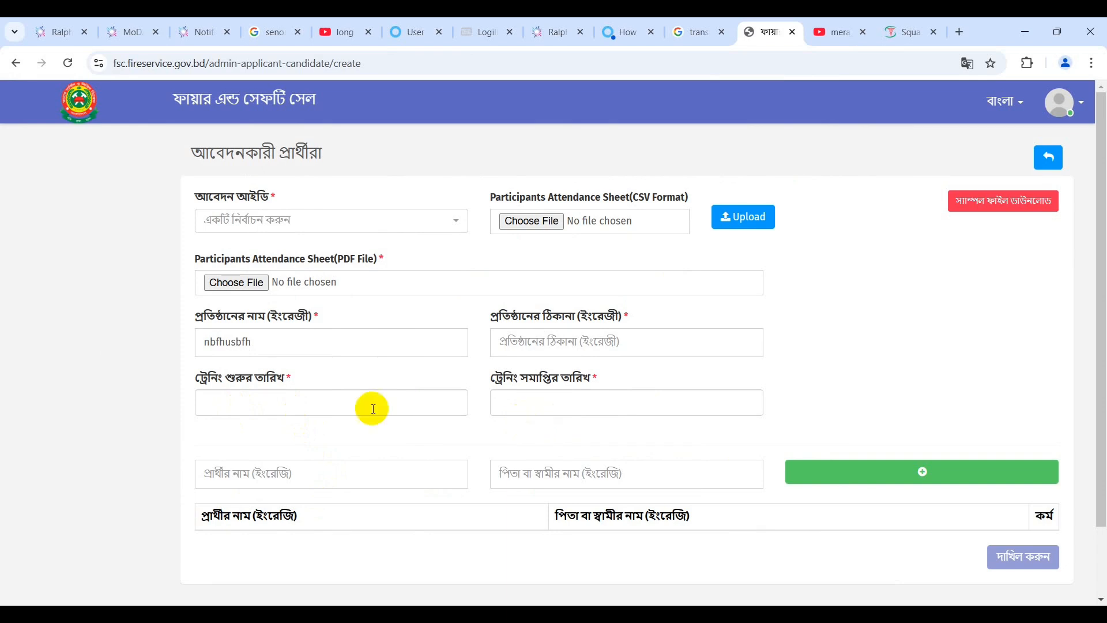
Pick 11 Sep 2024 as the training start date and 12 Sep 2024 as the end date.
left_click(349, 406)
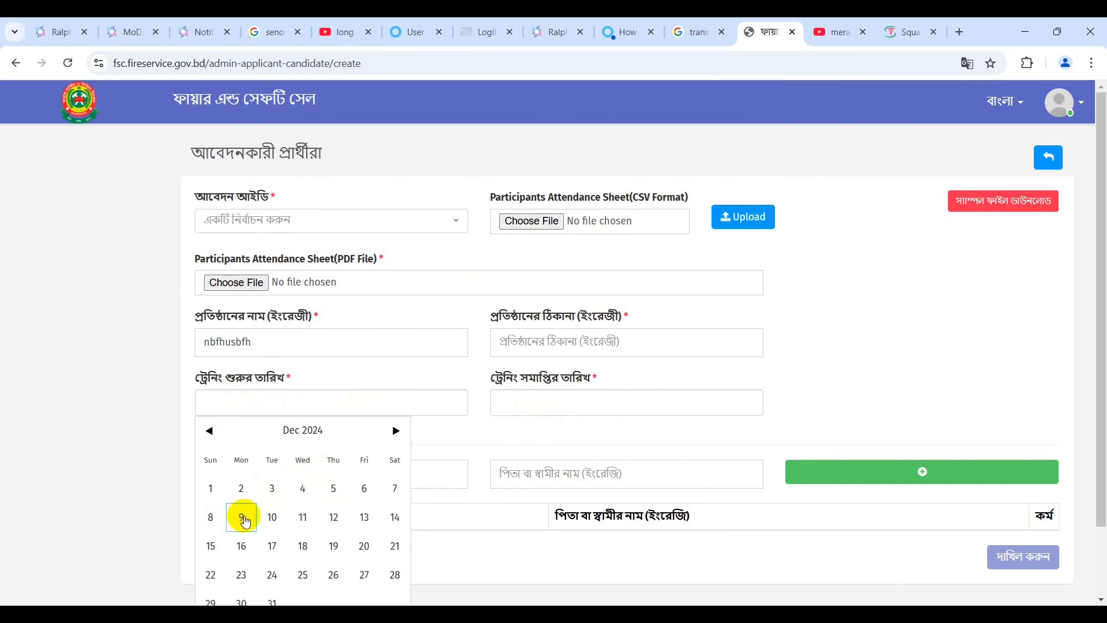
left_click(209, 432)
left_click(208, 433)
left_click(209, 433)
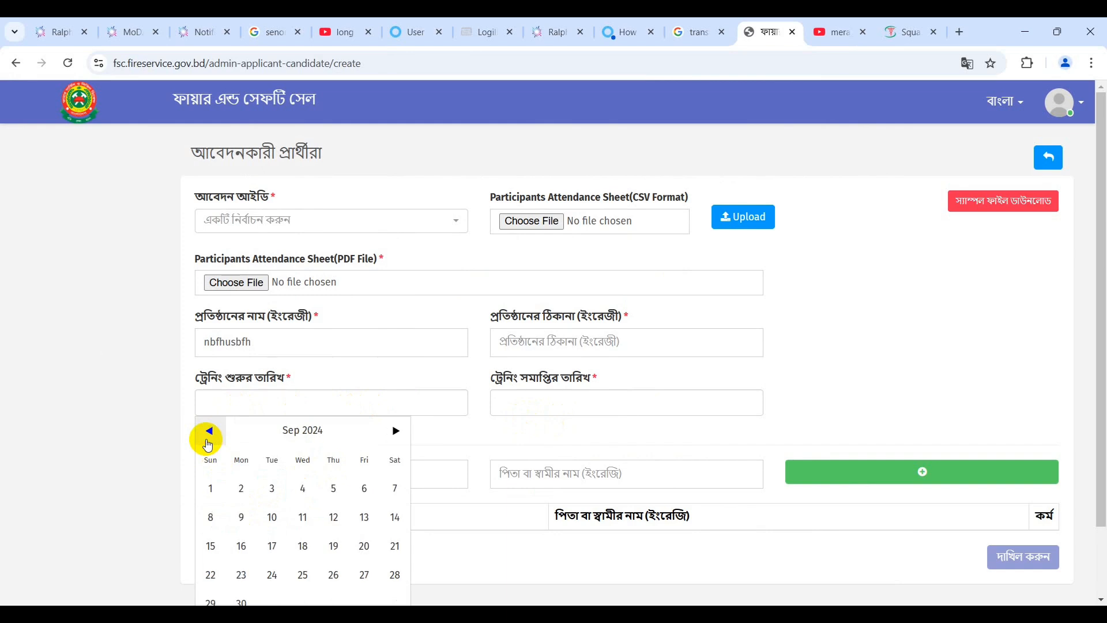
left_click(303, 517)
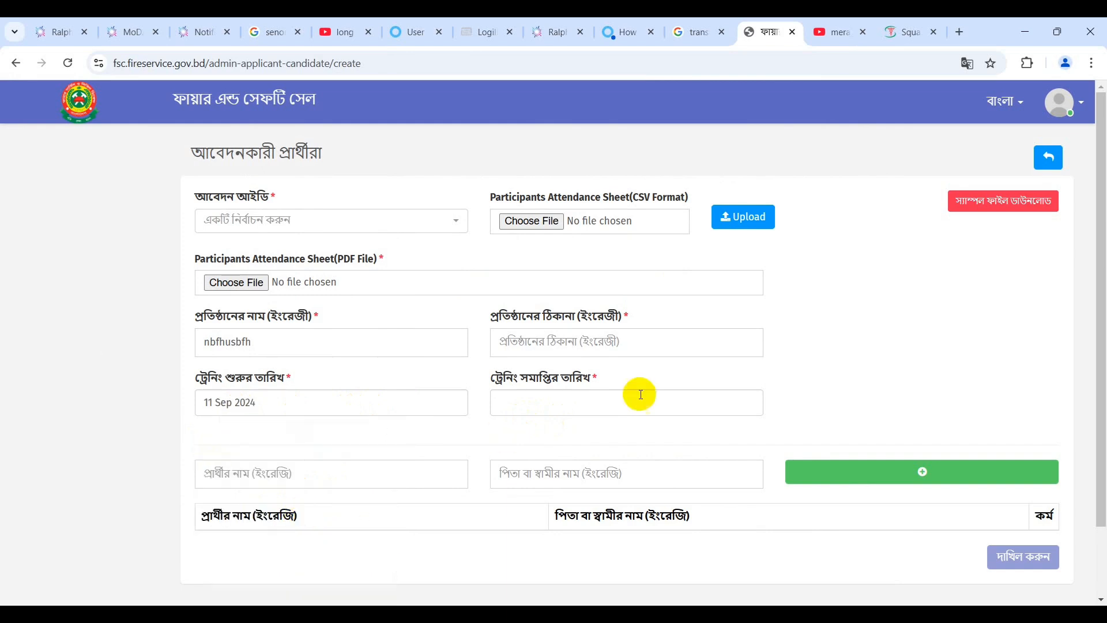
left_click(605, 398)
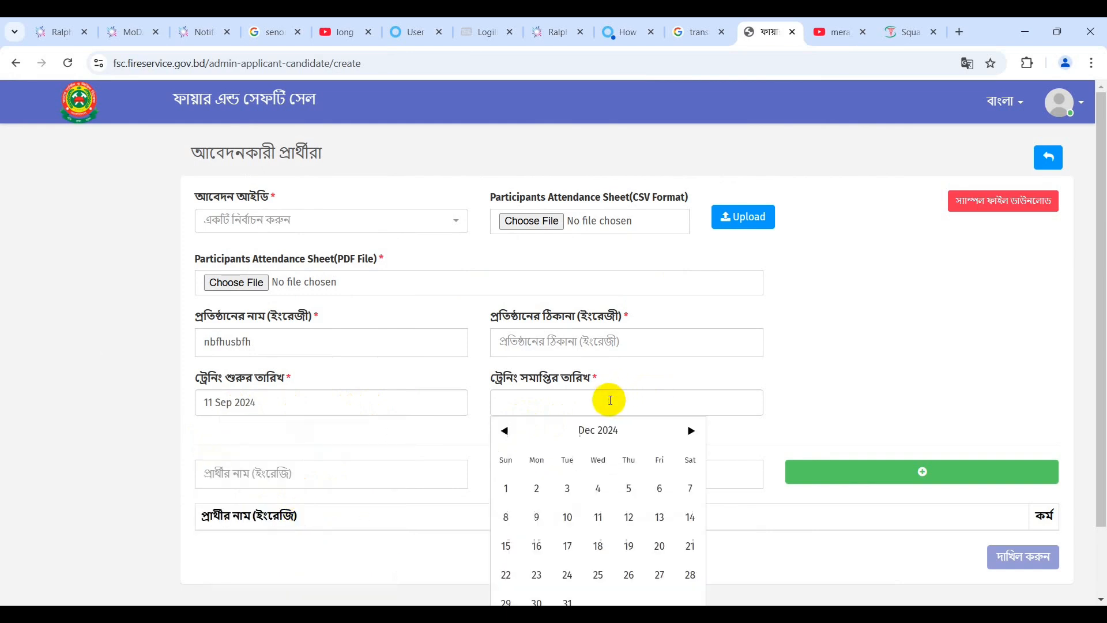
left_click(506, 431)
left_click(505, 432)
left_click(506, 431)
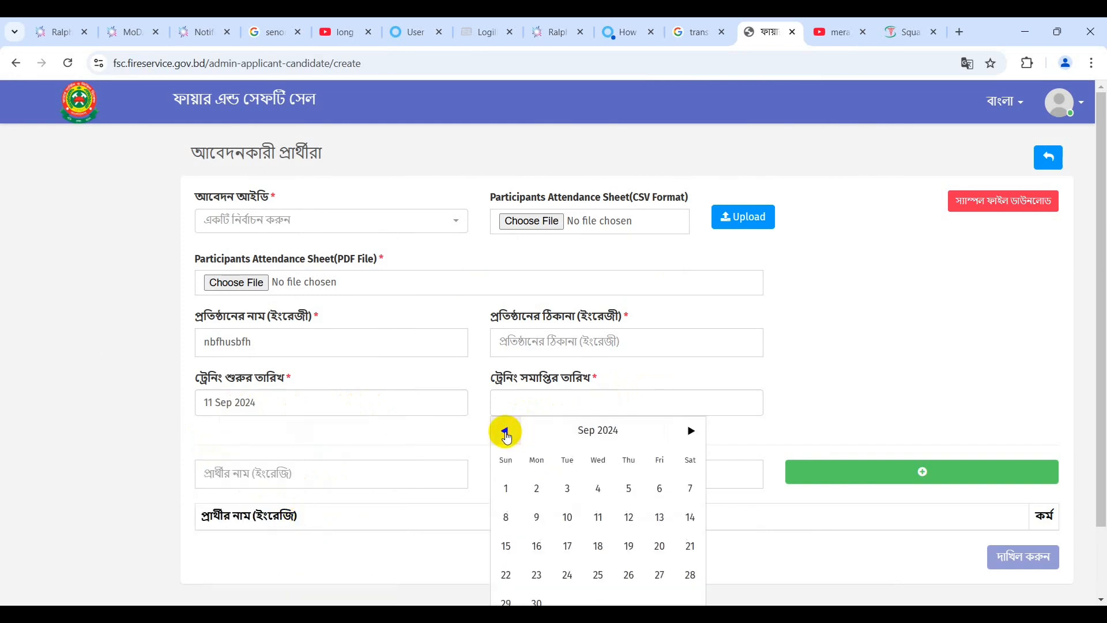
left_click(629, 516)
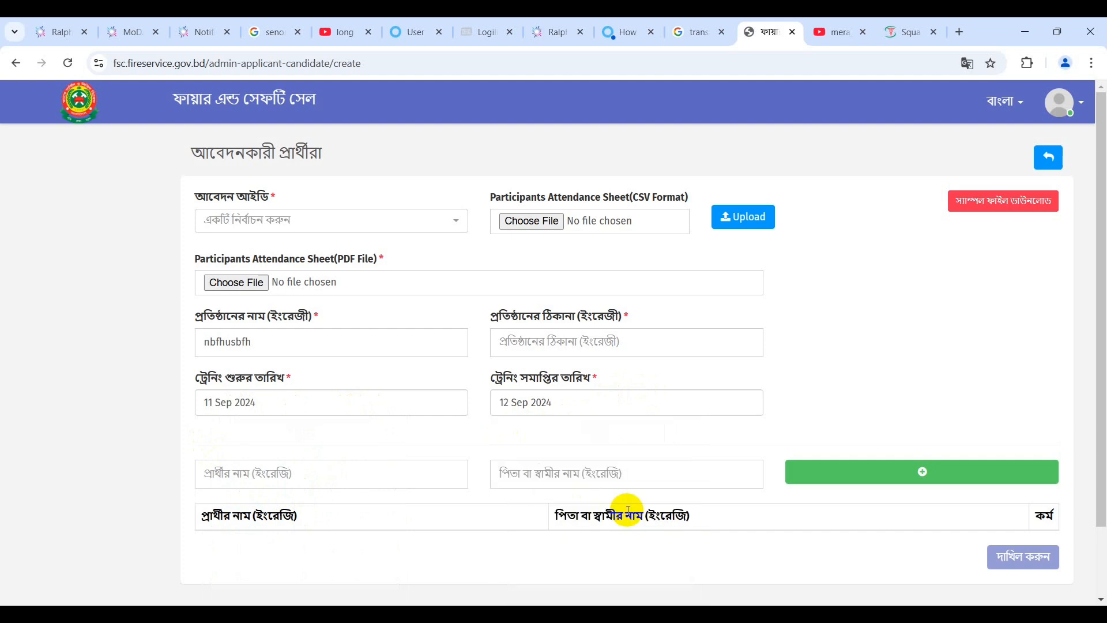
left_click(370, 467)
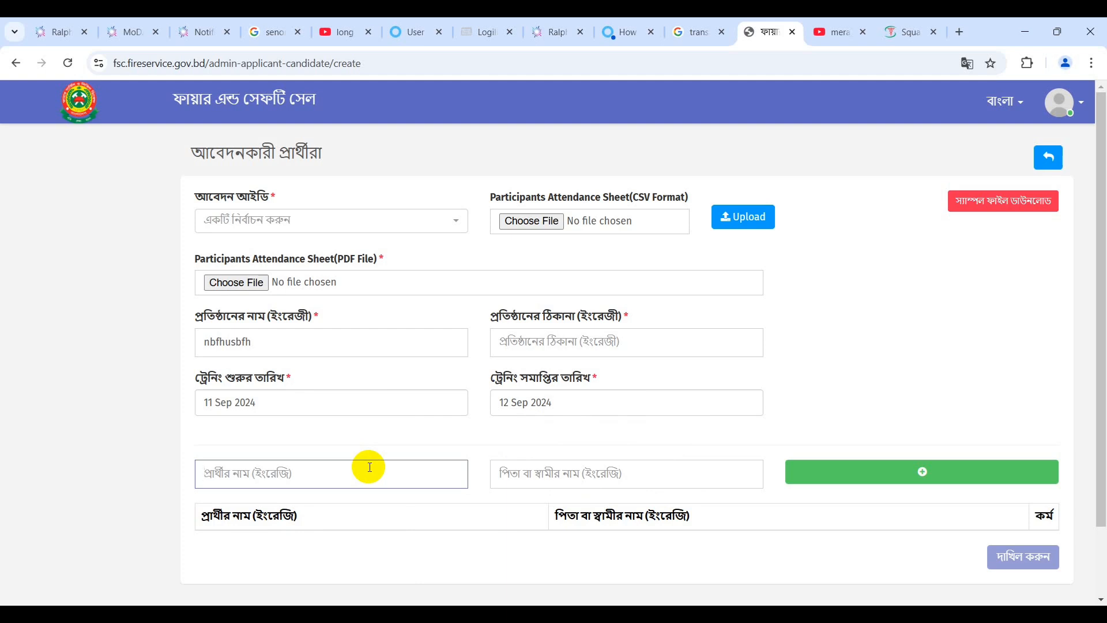
Enter the candidate's name and father's name, then try adding them, triggering a missing application-ID warning.
scroll(369, 467, "down", 2)
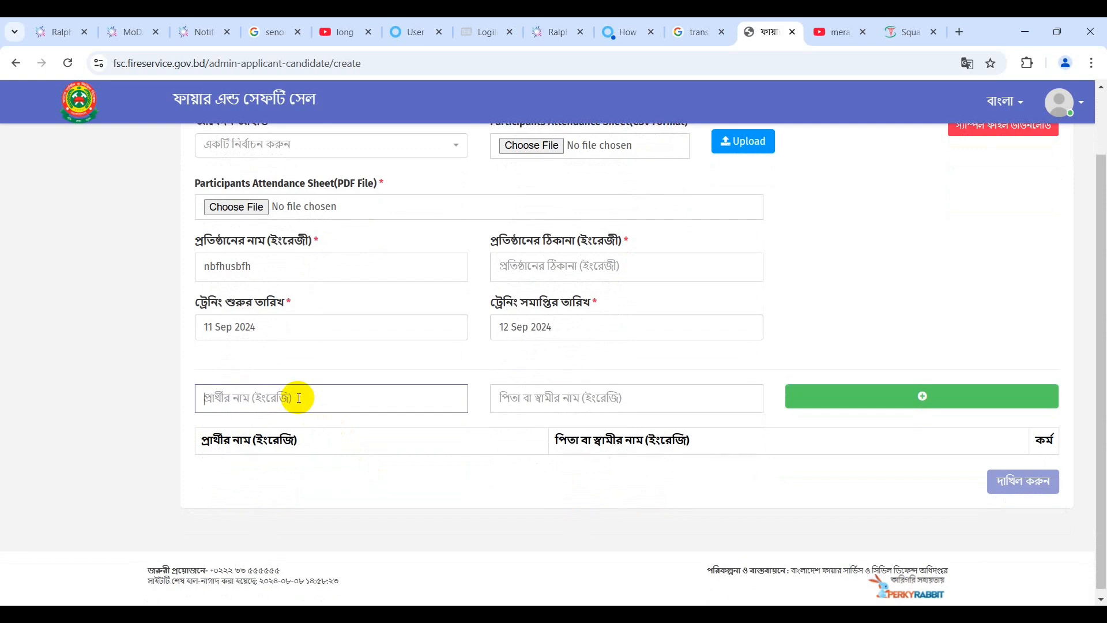
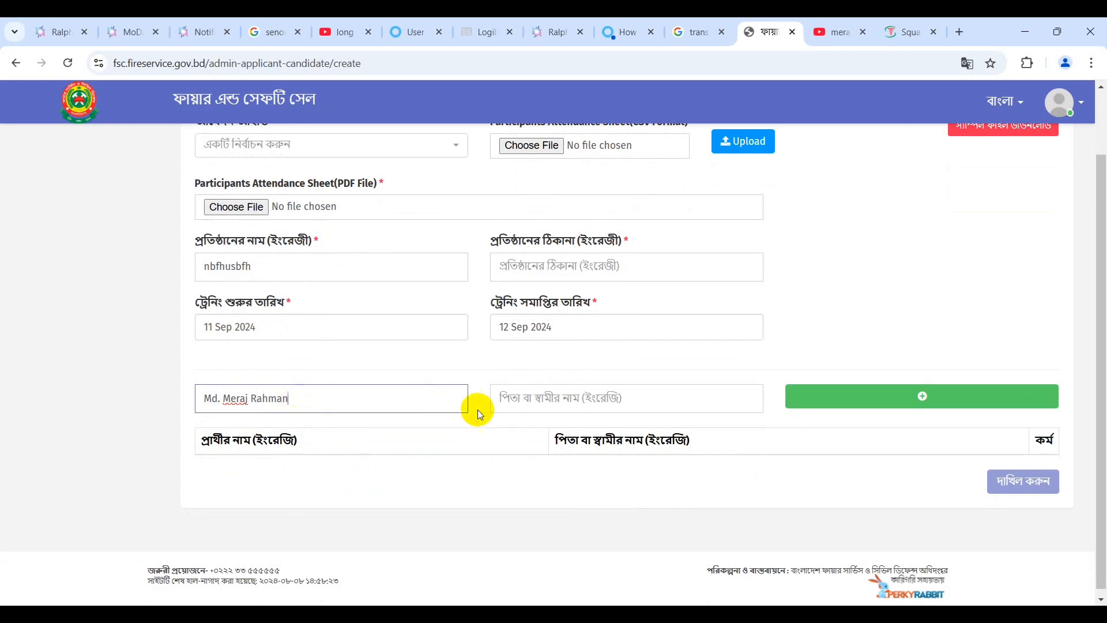
left_click(525, 405)
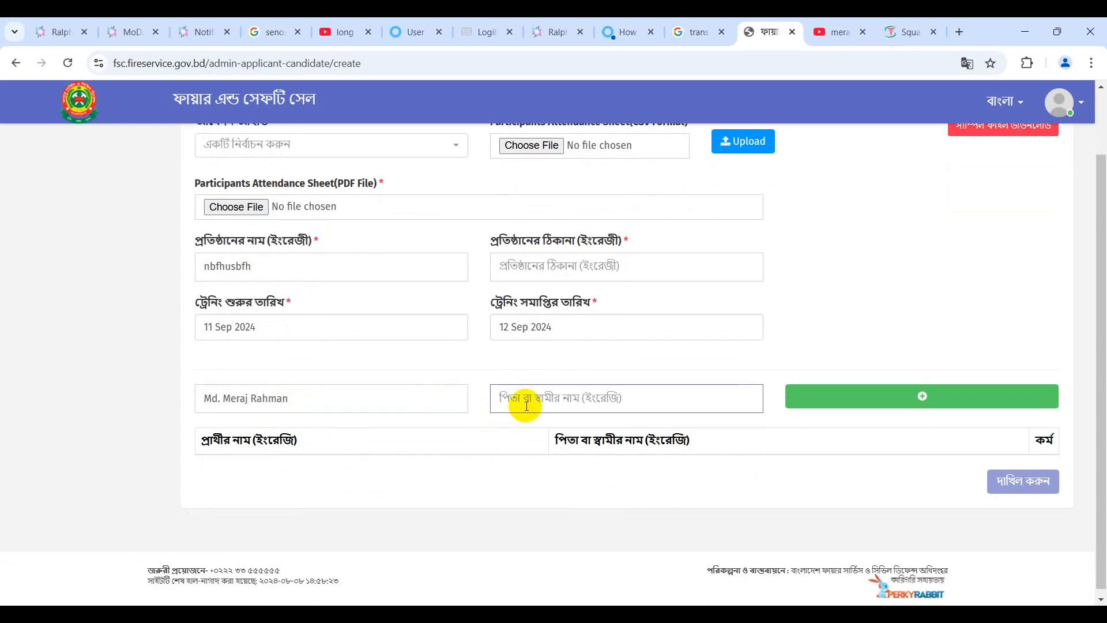
type("Md.")
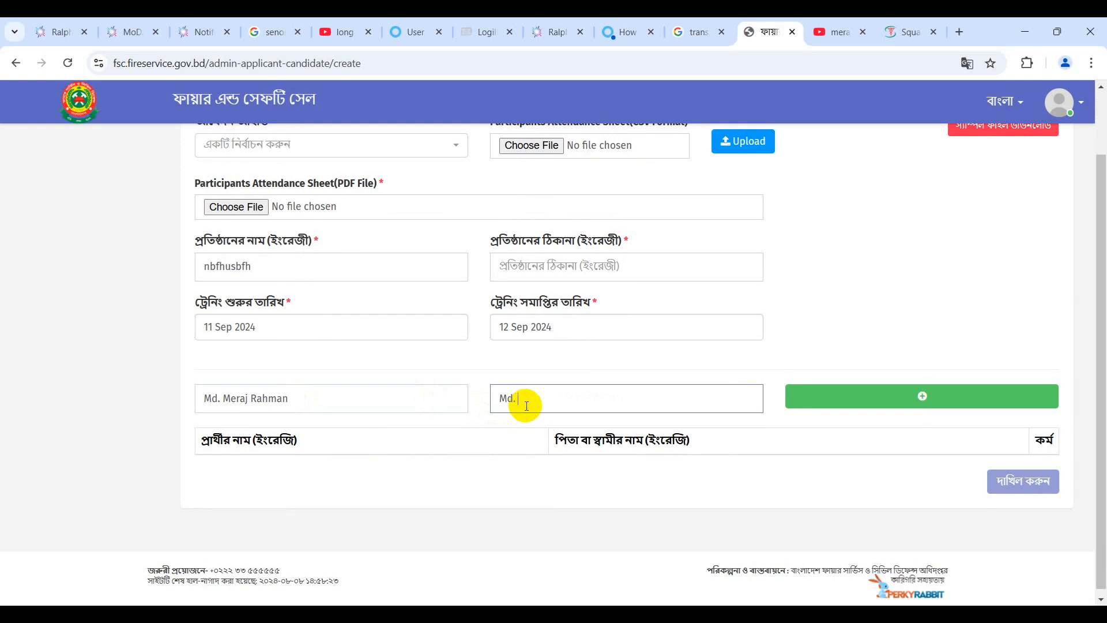
left_click(847, 397)
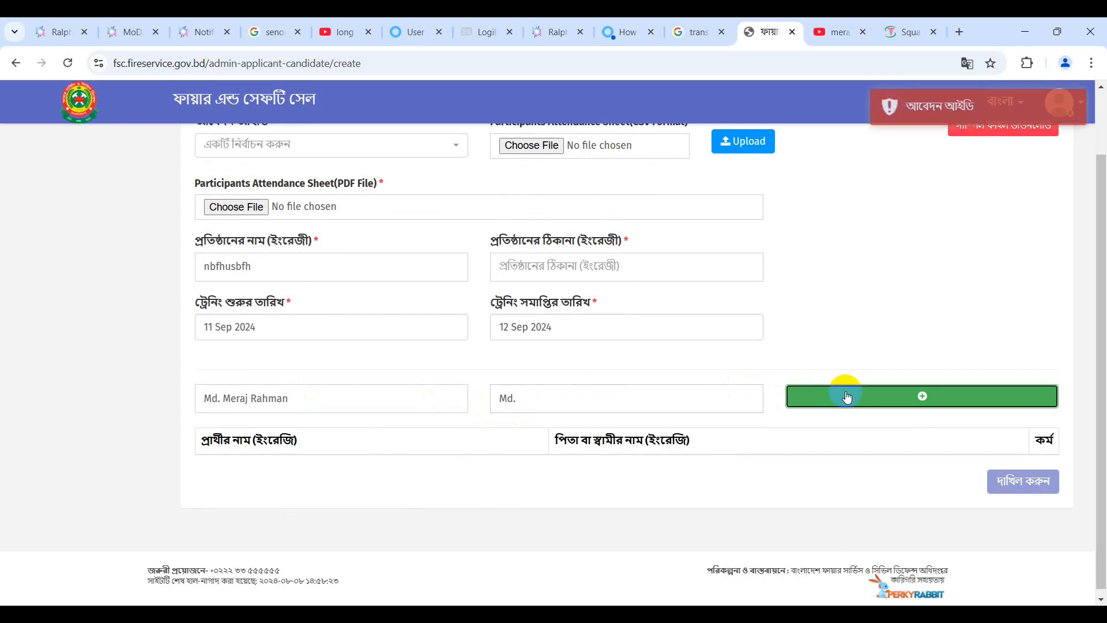
Retry adding the candidate twice, then scroll back to the top of the form.
left_click(921, 402)
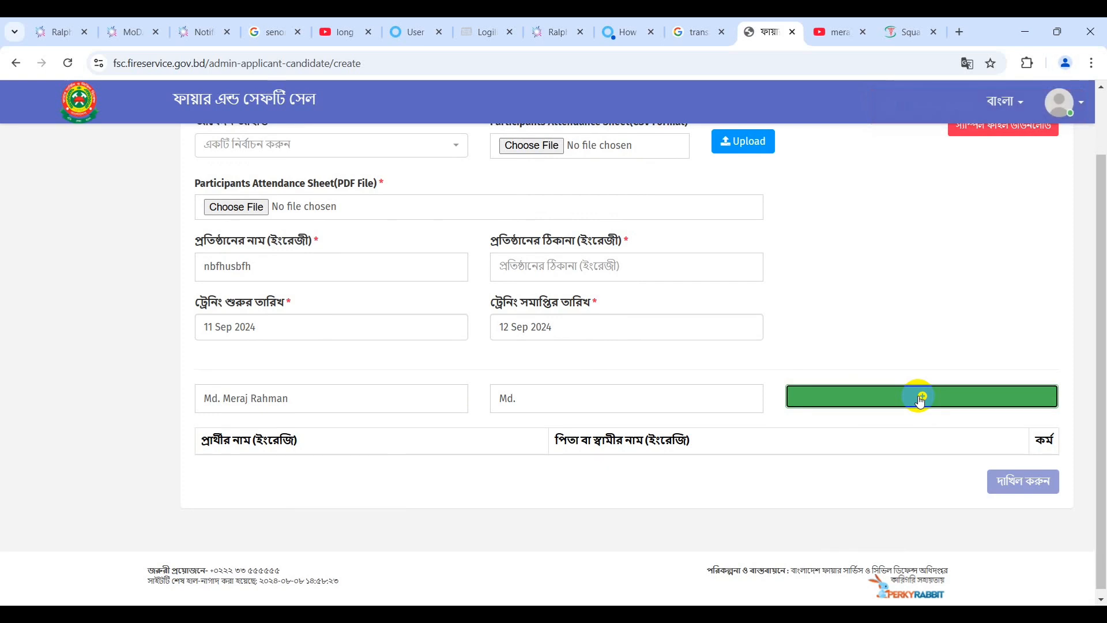
left_click(920, 402)
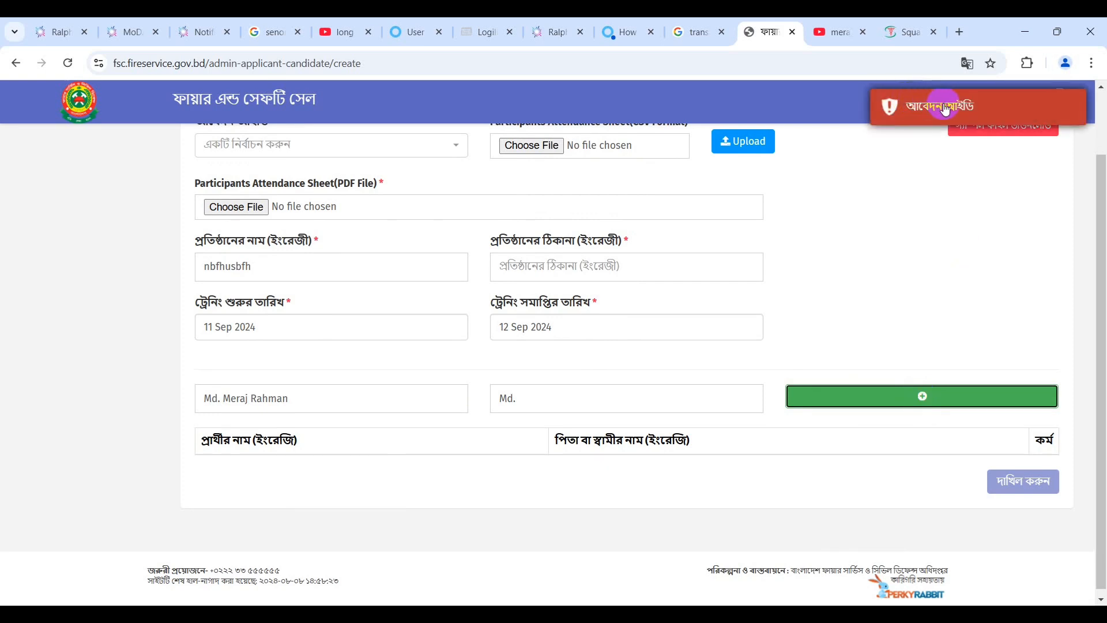
scroll(525, 315, "up", 2)
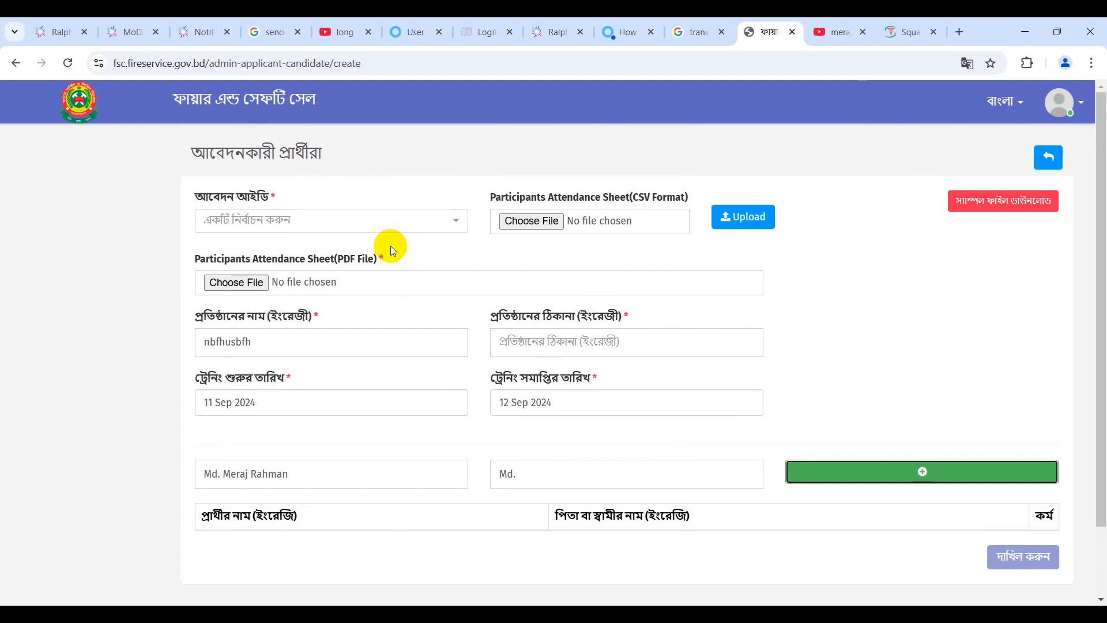
left_click(374, 225)
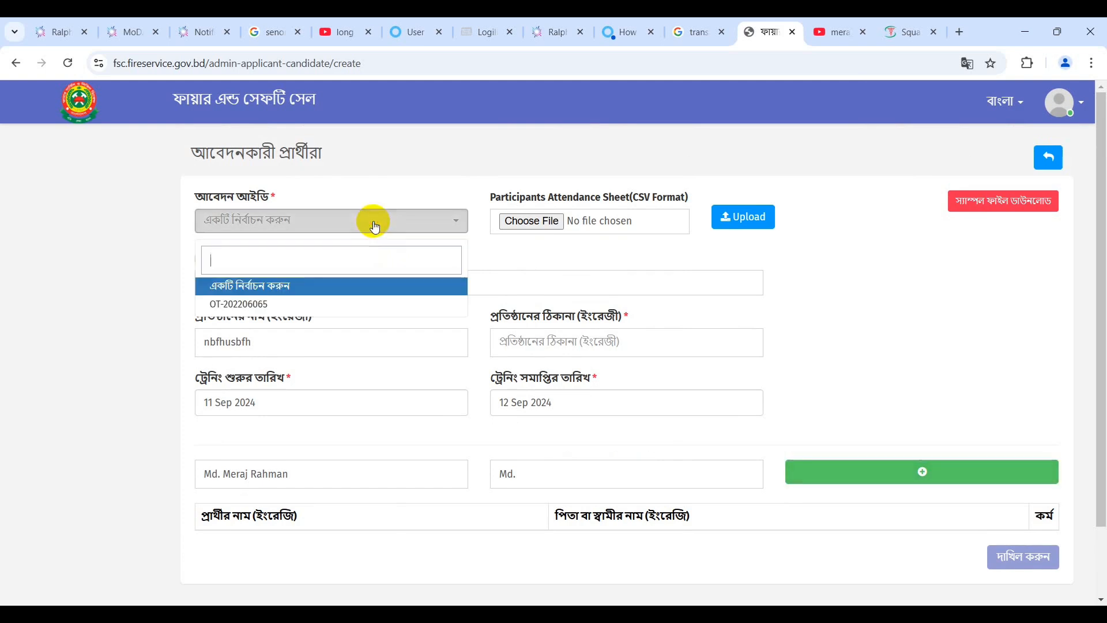
left_click(308, 303)
scroll(552, 366, "down", 2)
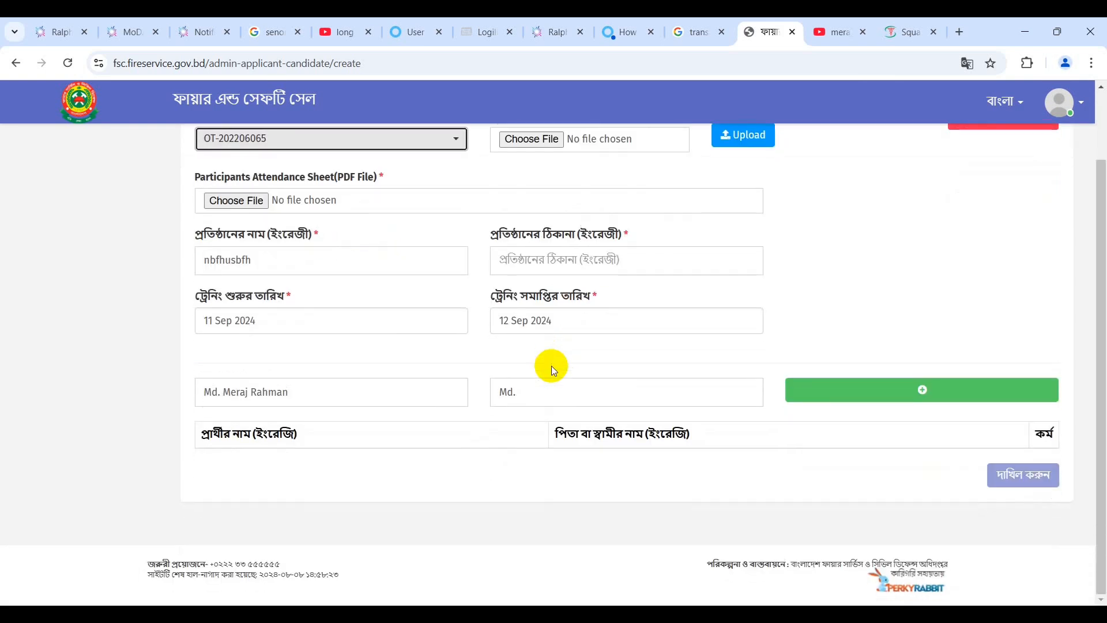
left_click(838, 396)
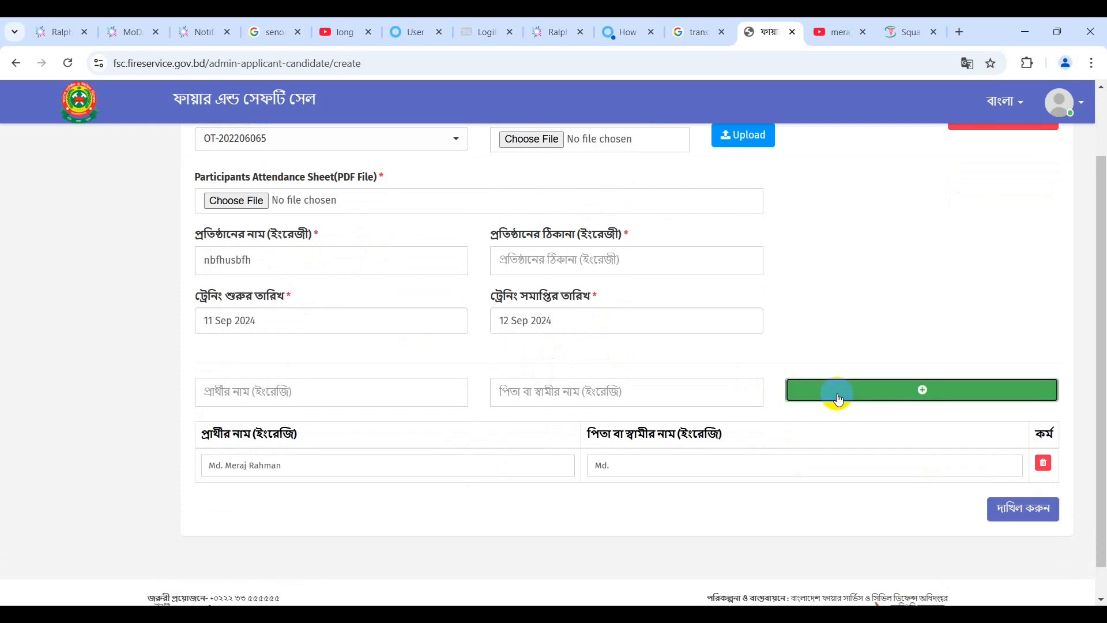
Add a second candidate row with name 'ngujn' and father's name 'kfb j'.
left_click(318, 395)
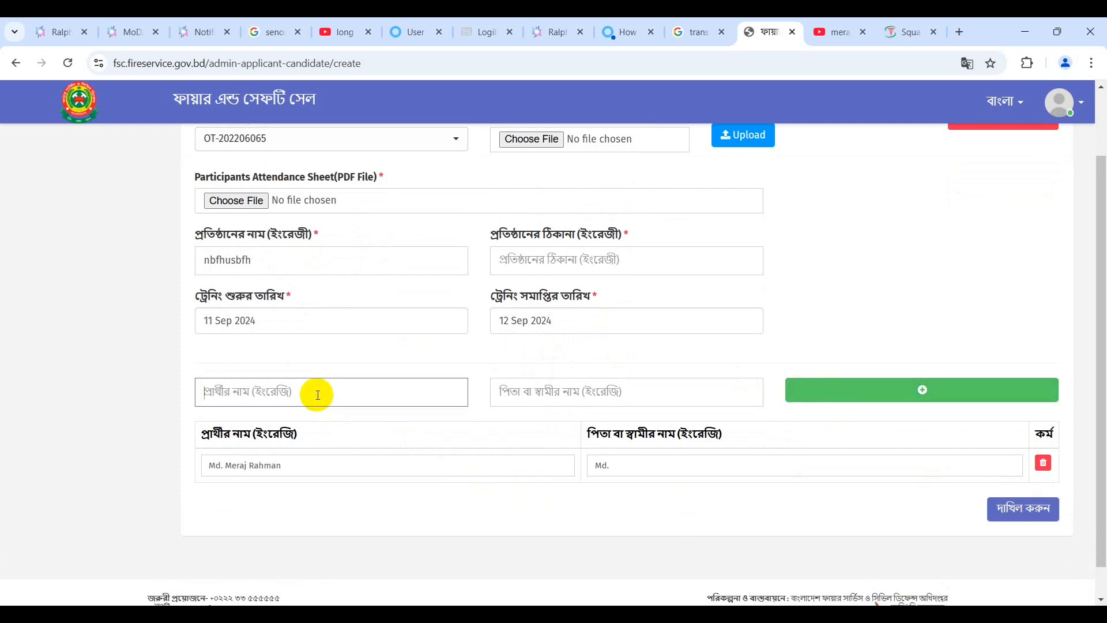
type("ngujn")
left_click(534, 389)
type("k")
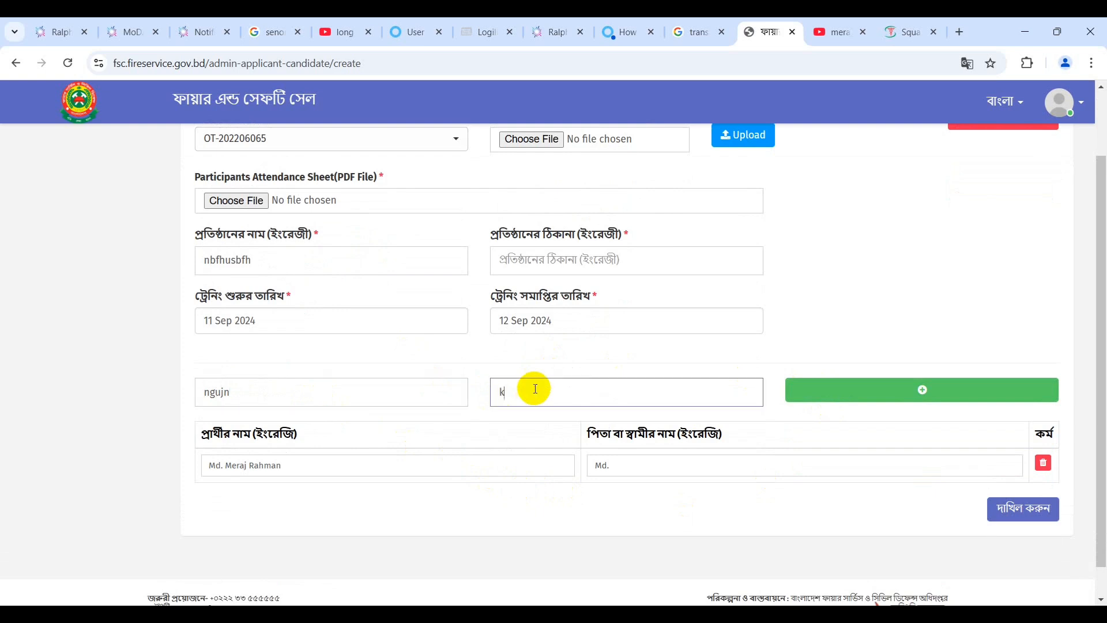
type("fb j")
left_click(843, 395)
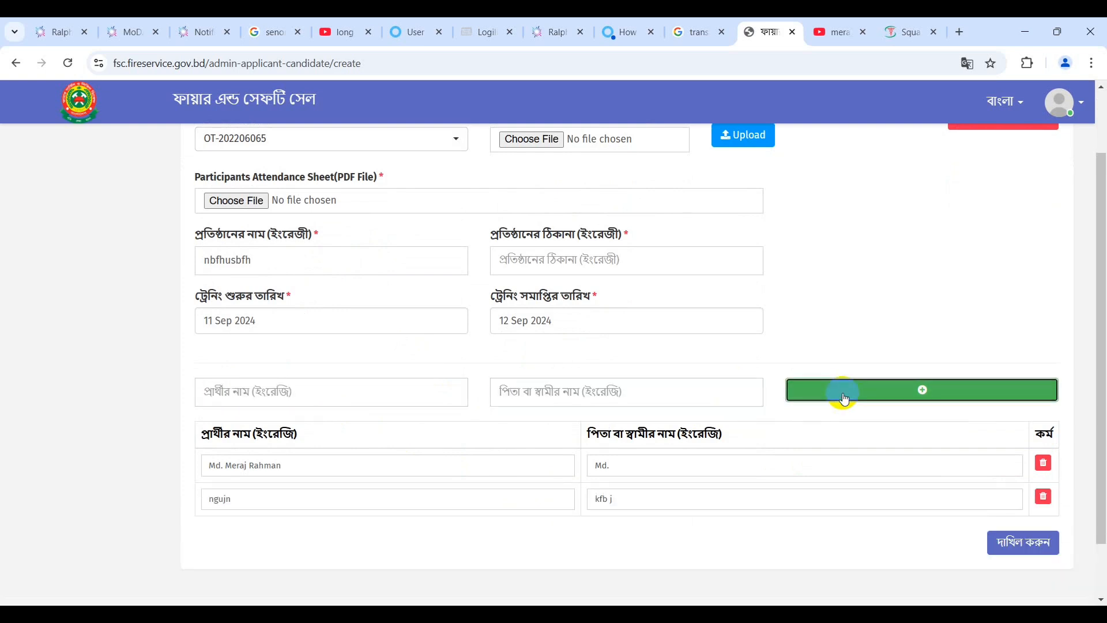
Enter a third candidate 'jdnvjin' with father's name 'k rgjn'.
left_click(403, 390)
type("jdnvjin")
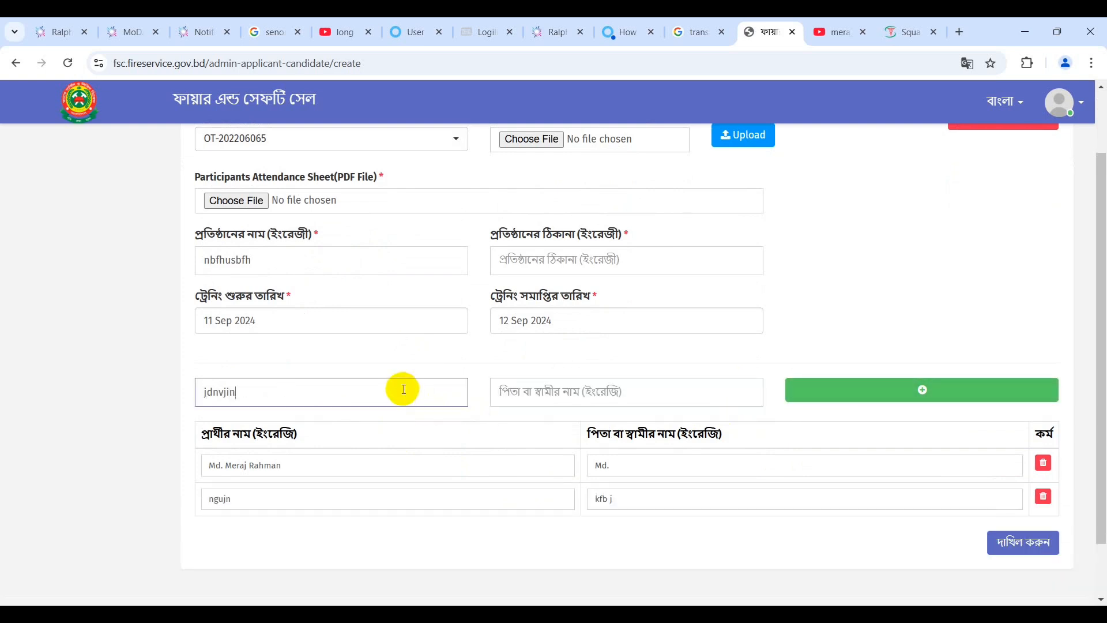
left_click(564, 386)
type("k rgjn")
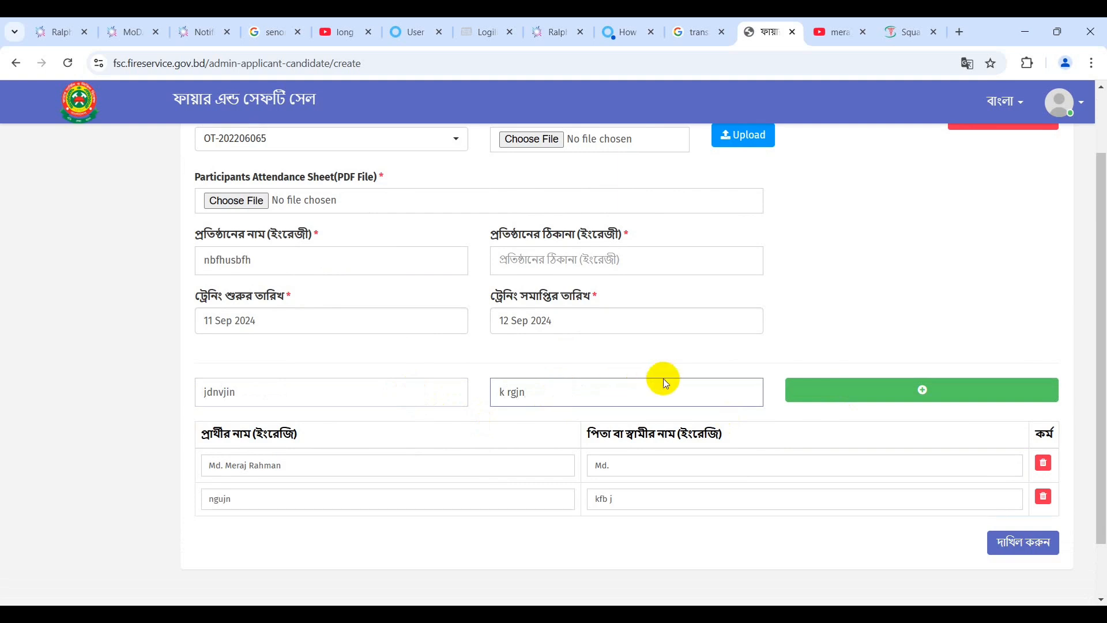
Delete both candidate rows with the red trash icons, leaving the participant table empty.
scroll(825, 361, "down", 1)
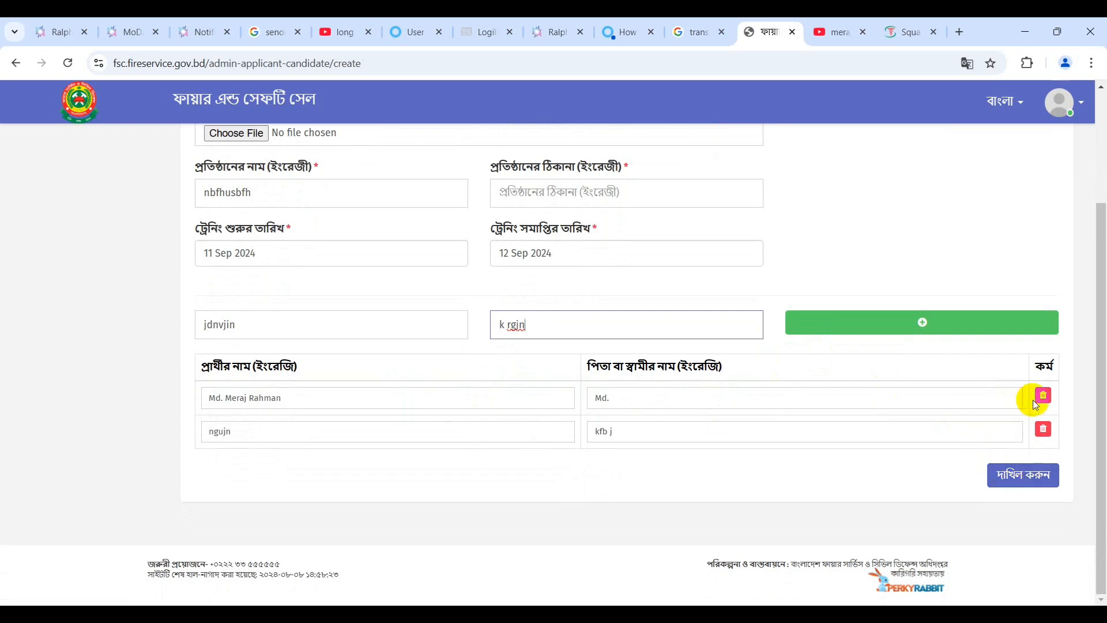
left_click(1043, 436)
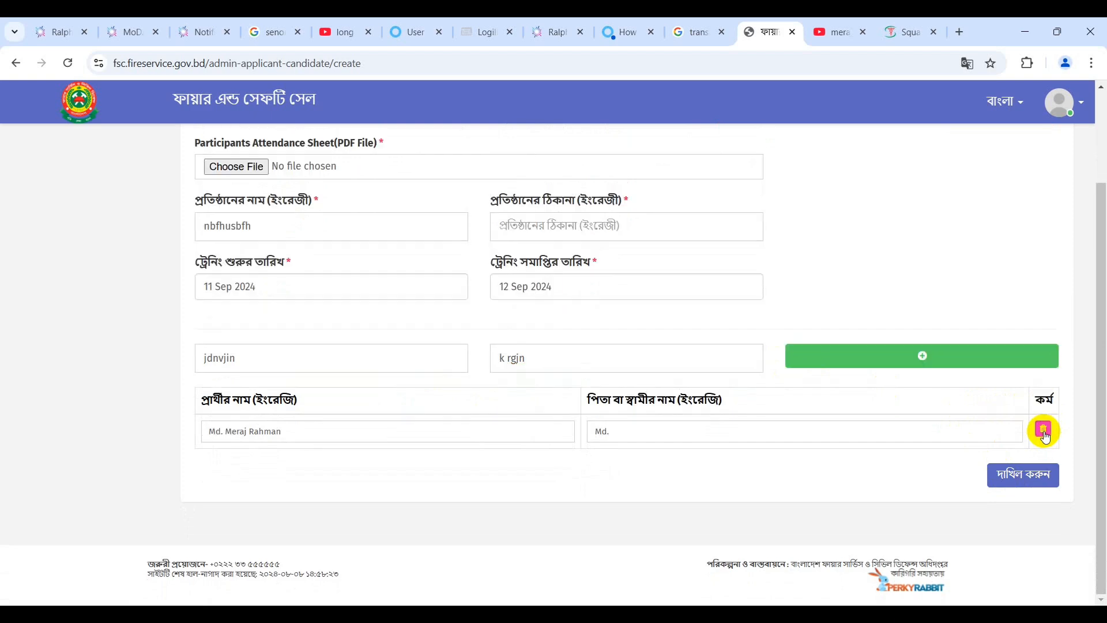
left_click(1044, 433)
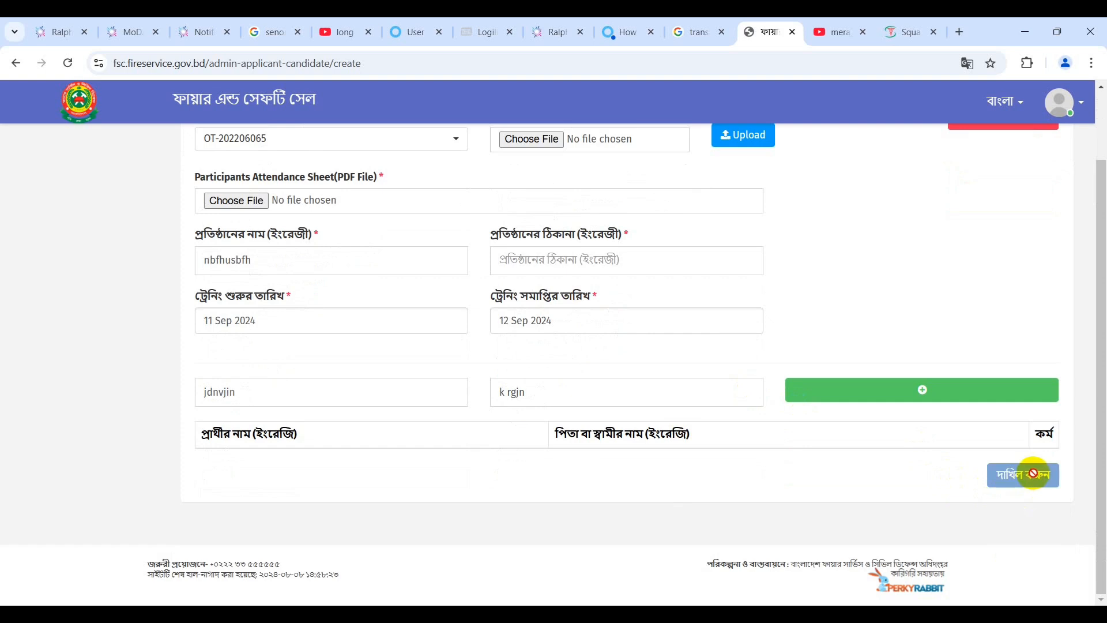
scroll(599, 338, "up", 2)
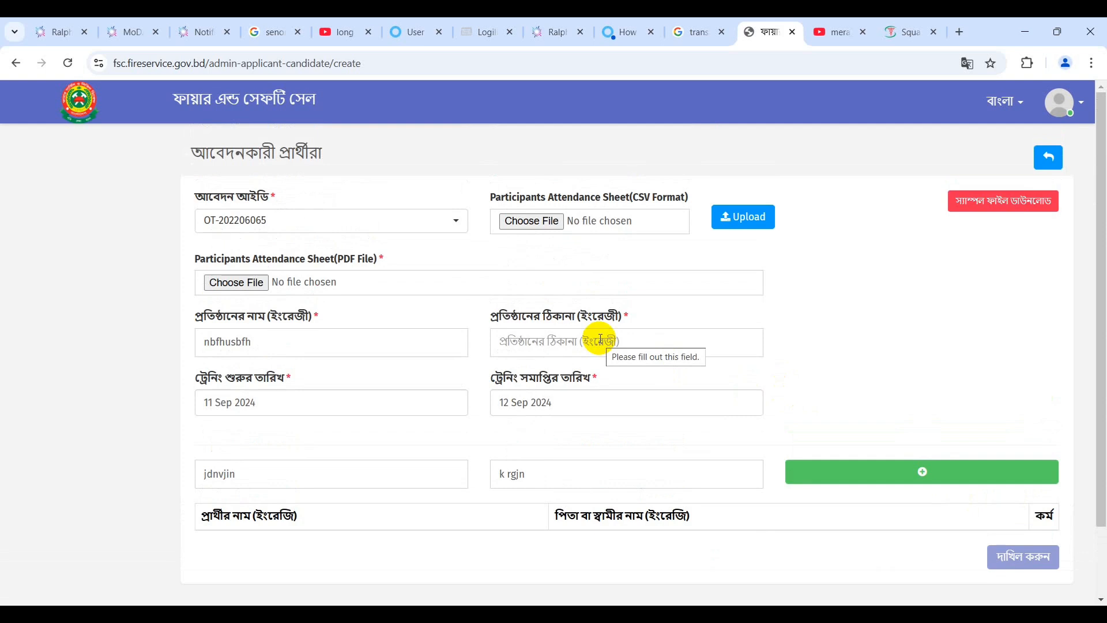
Search the application ID list for other IDs, finding only OT-202206065, then clear the search.
left_click(413, 228)
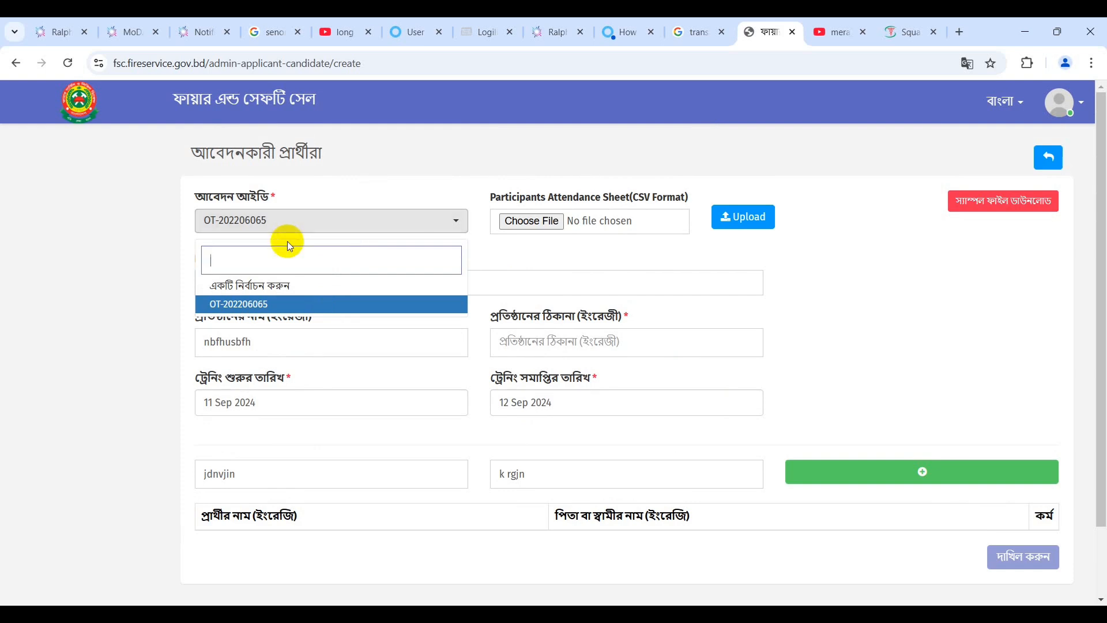
type("d")
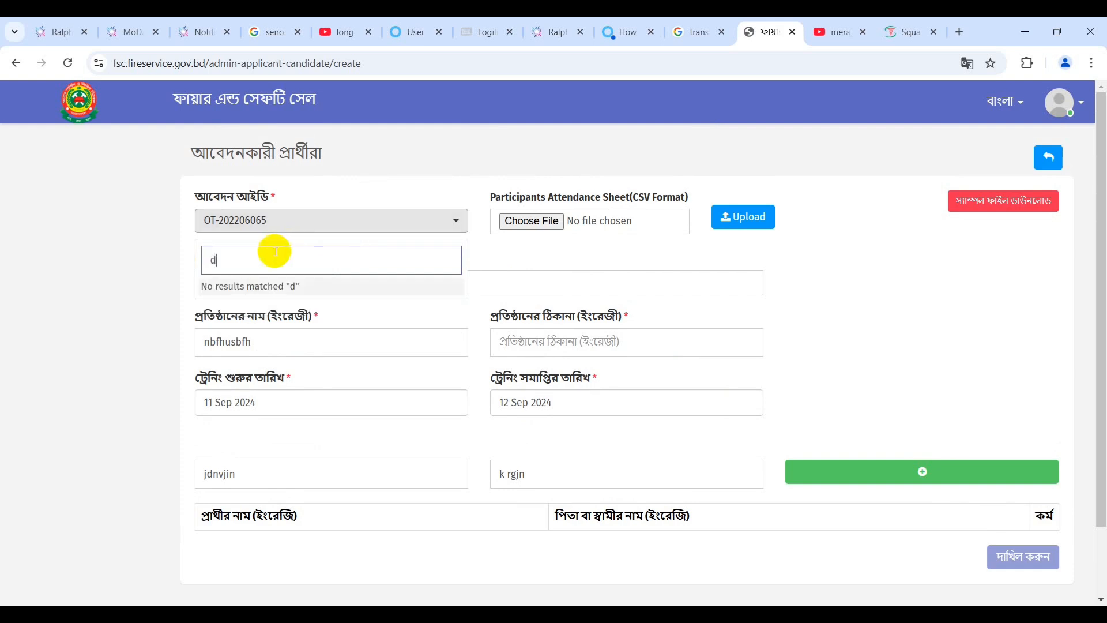
key("BackSpace")
type("2835734985739857")
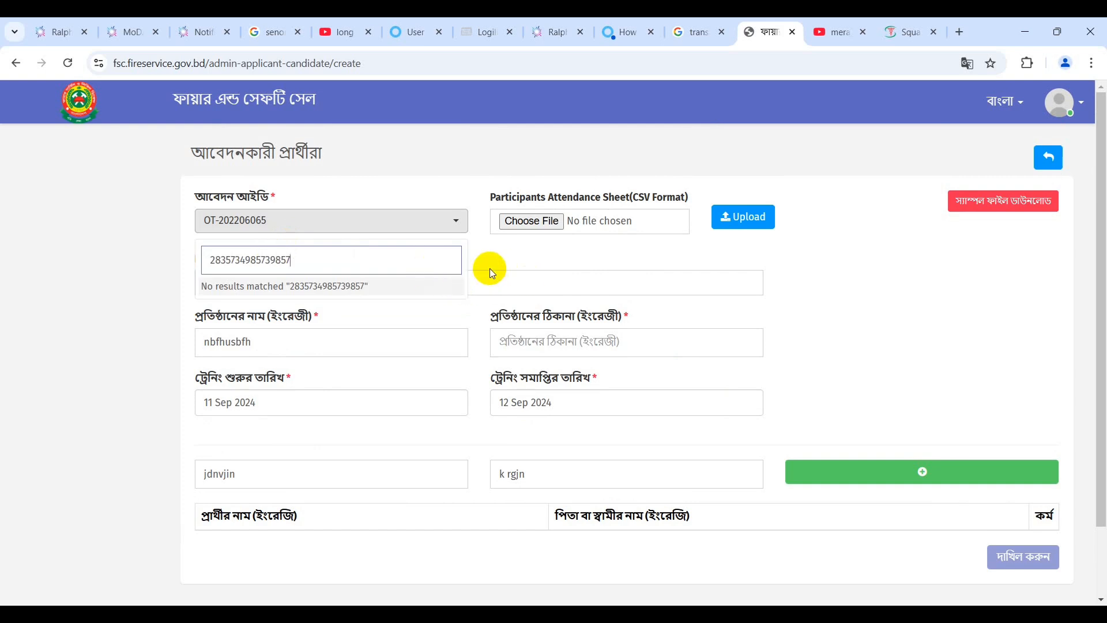
key("BackSpace")
key("BackSpace")
key("BackSpace")
key("BackSpace")
key("BackSpace")
key("BackSpace")
key("BackSpace")
key("BackSpace")
key("BackSpace")
key("BackSpace")
key("BackSpace")
key("BackSpace")
key("BackSpace")
key("BackSpace")
key("BackSpace")
key("BackSpace")
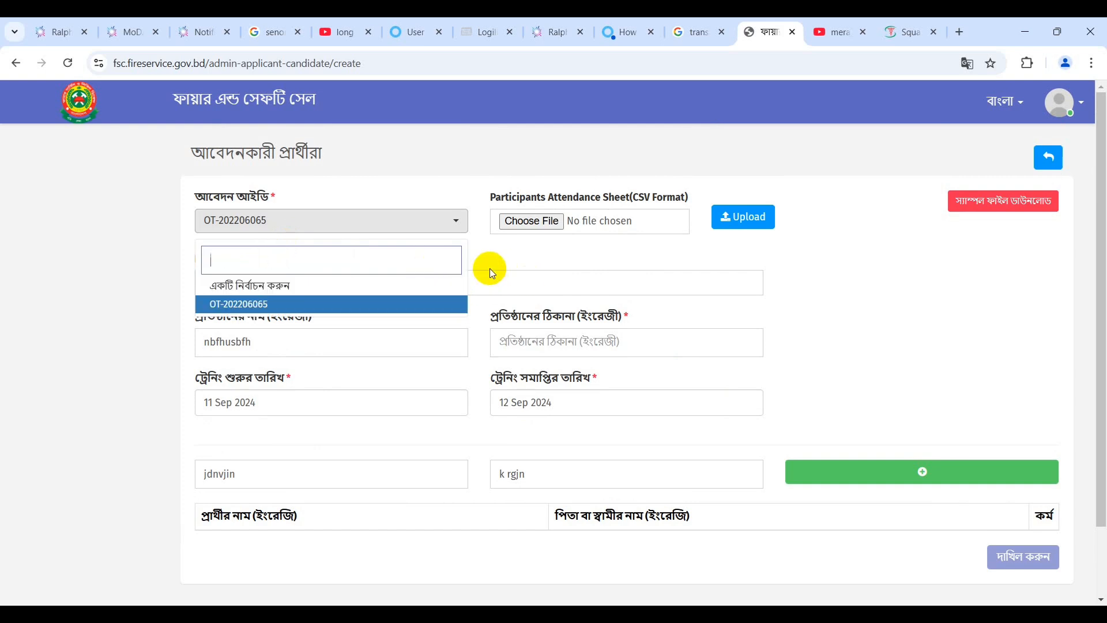
type("20")
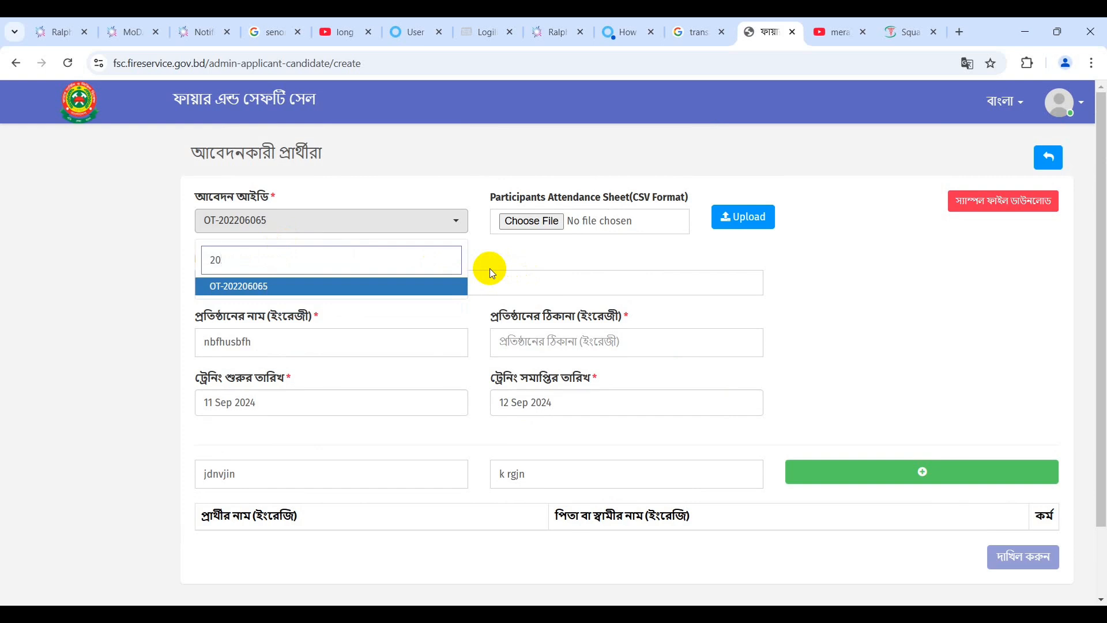
type("239")
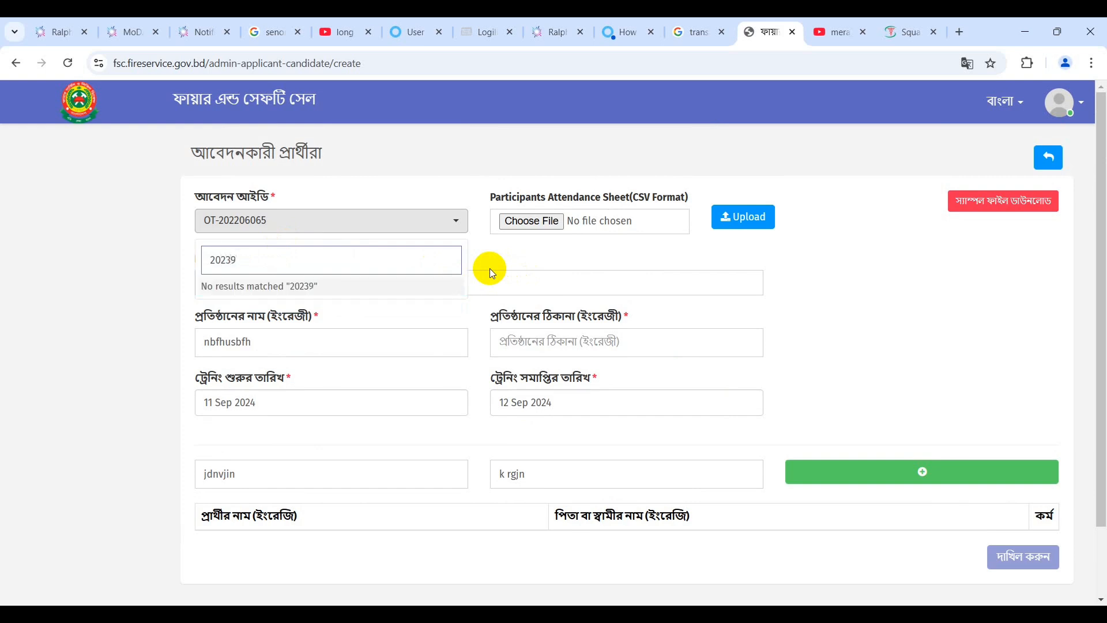
key("BackSpace")
type("05094")
key("BackSpace")
key("BackSpace")
key("BackSpace")
key("BackSpace")
key("BackSpace")
key("BackSpace")
key("BackSpace")
key("BackSpace")
key("BackSpace")
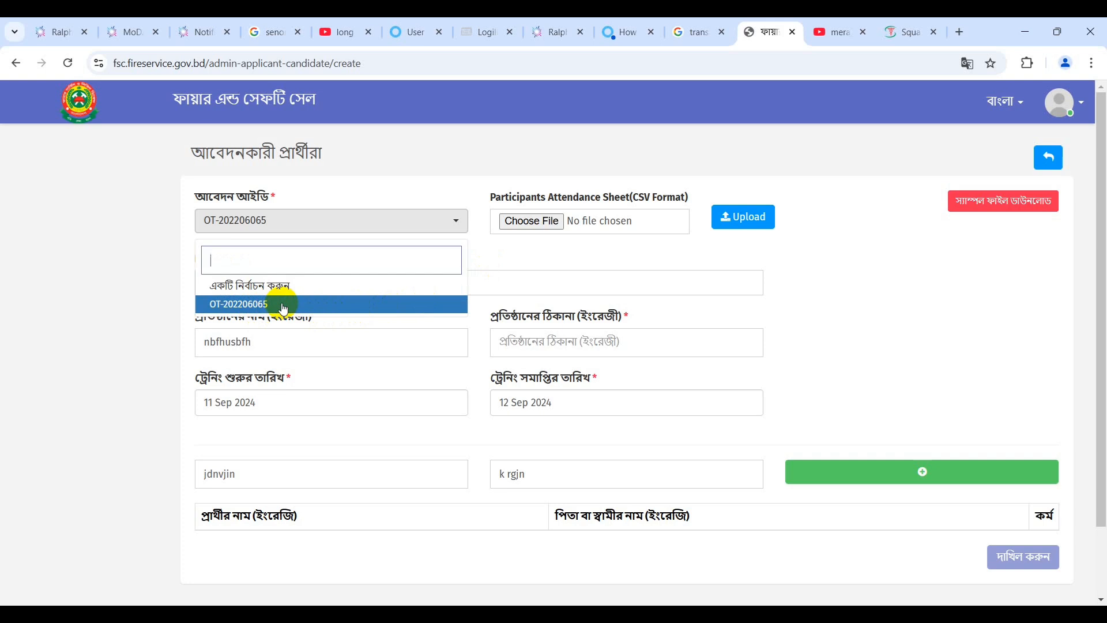
Reselect application ID OT-202206065, then return to the certificate confirmation list.
left_click(172, 282)
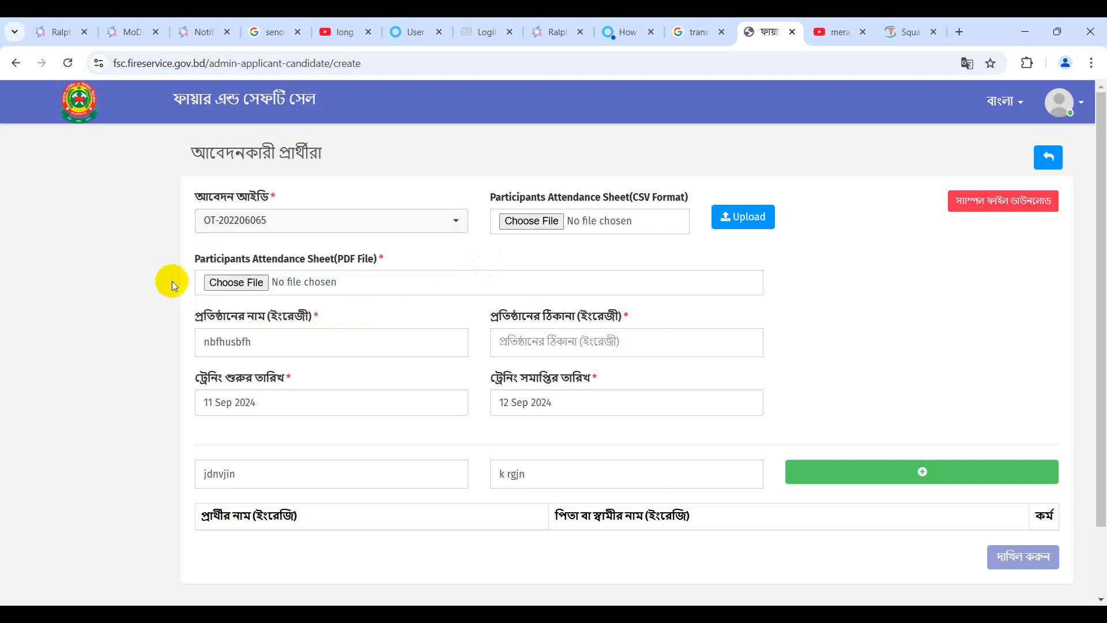
left_click(316, 219)
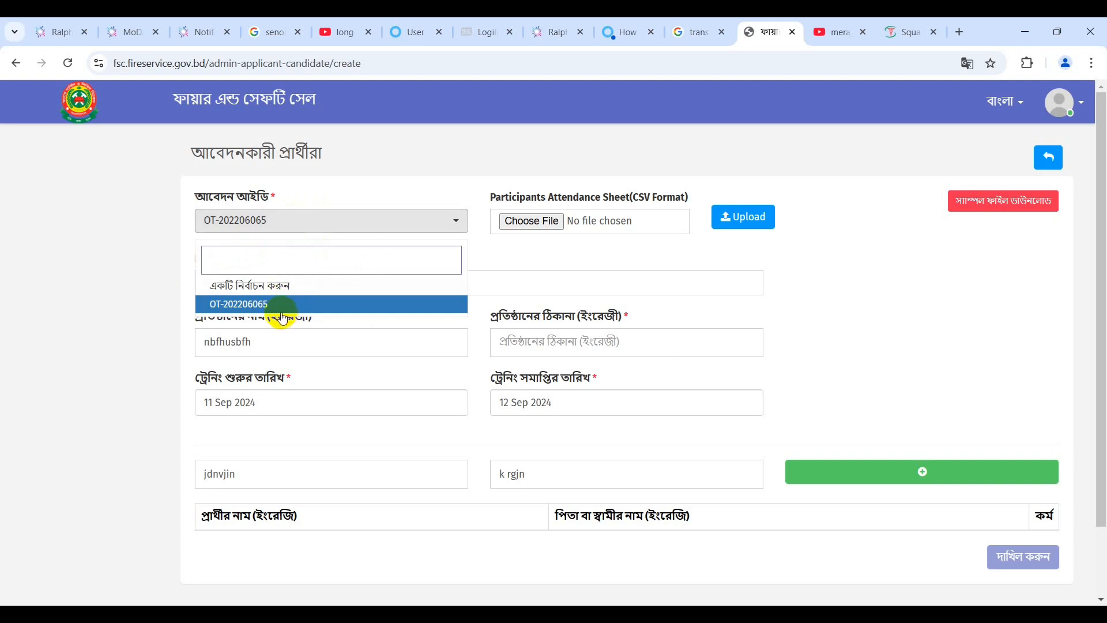
left_click(254, 287)
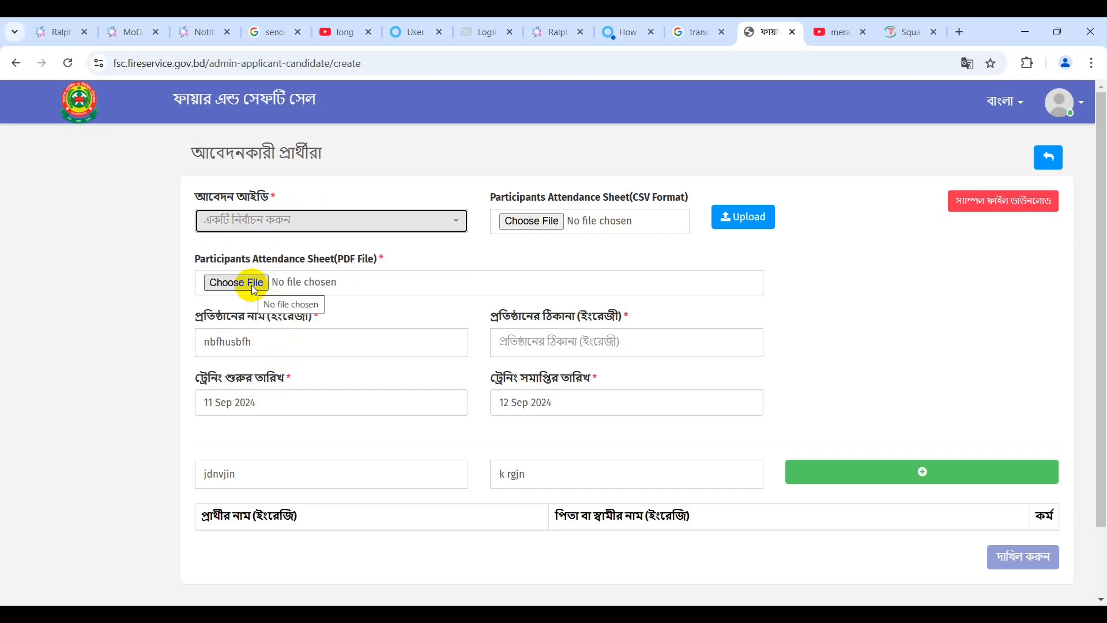
left_click(372, 227)
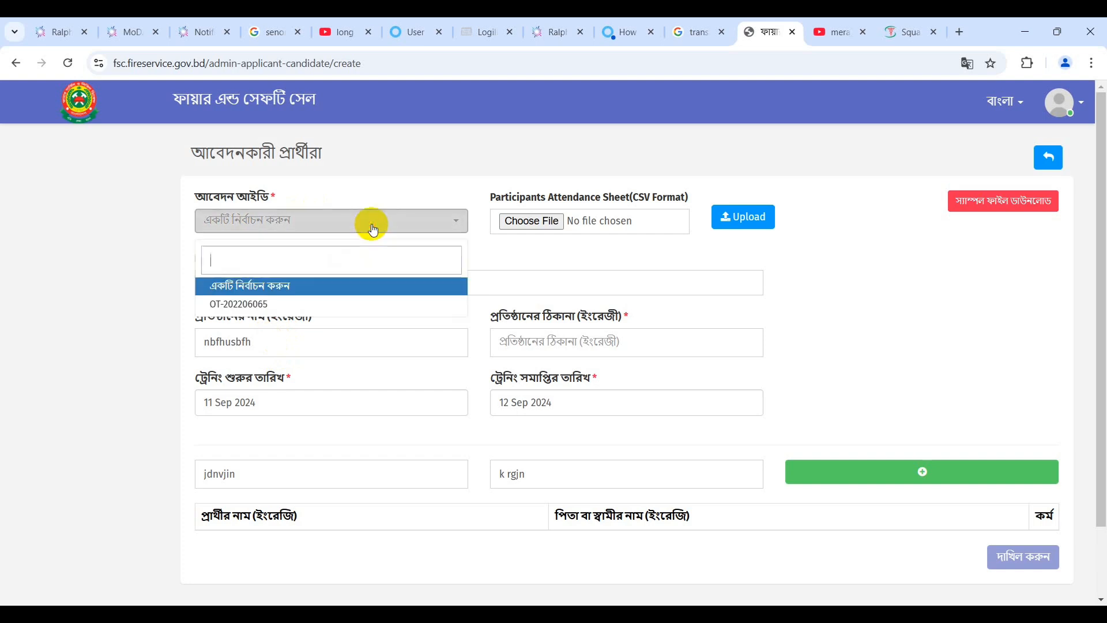
left_click(295, 306)
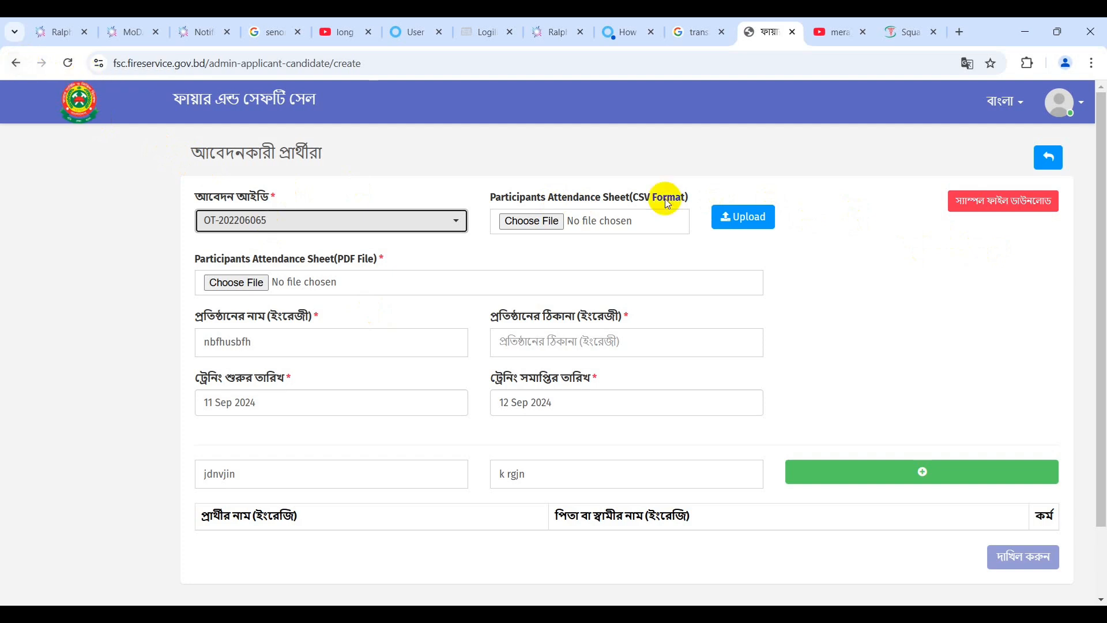
left_click(1060, 160)
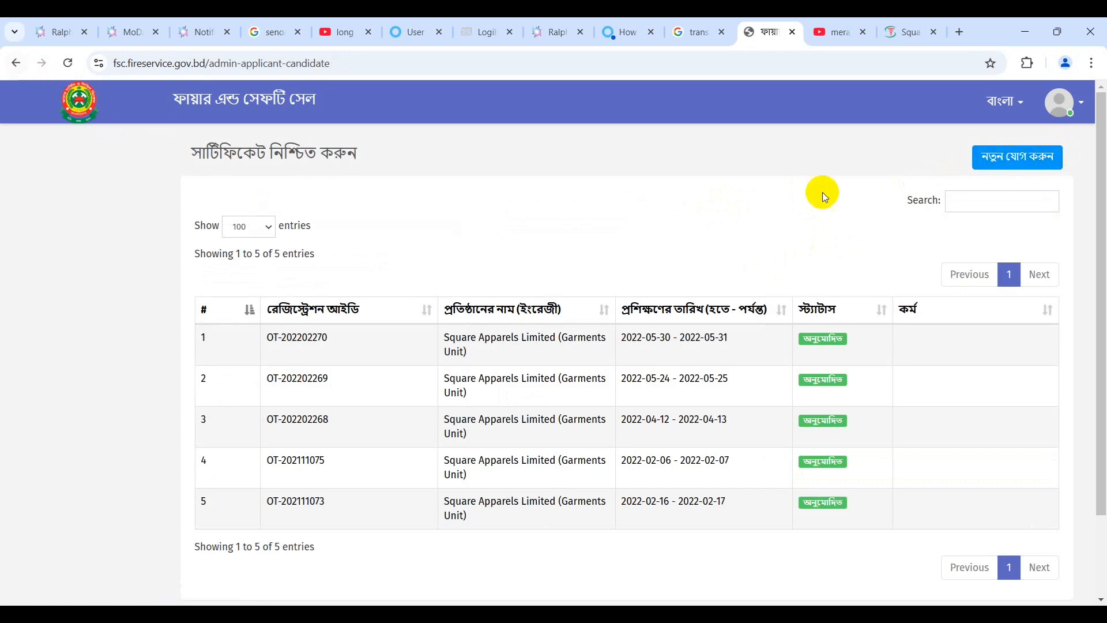
Go back three pages to the portal home page and scroll up to the top service cards.
left_click(18, 64)
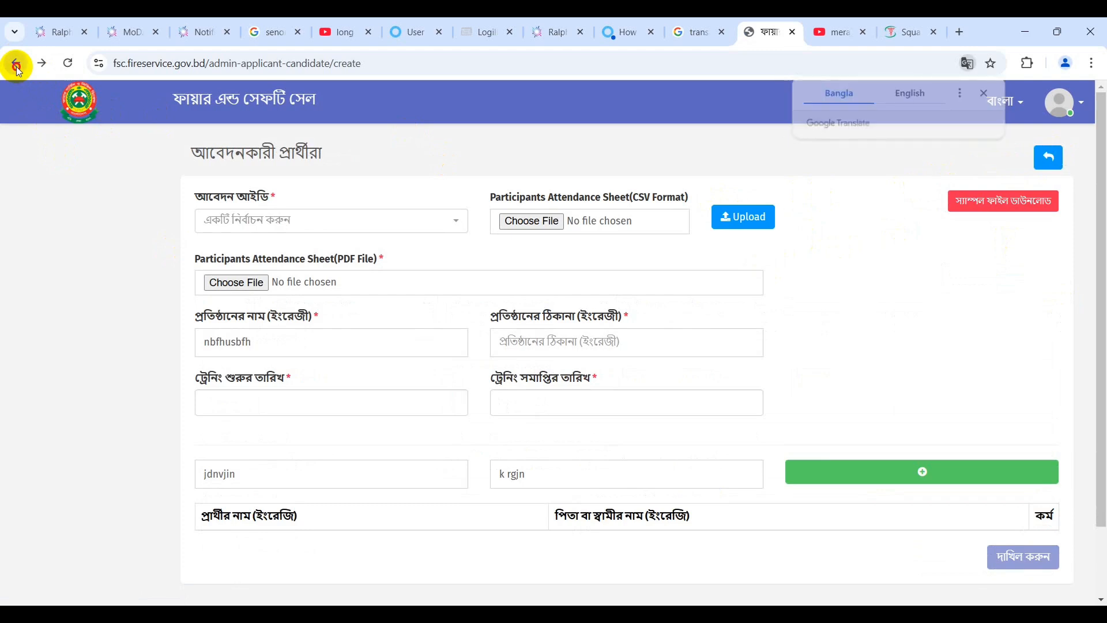
left_click(17, 67)
left_click(17, 66)
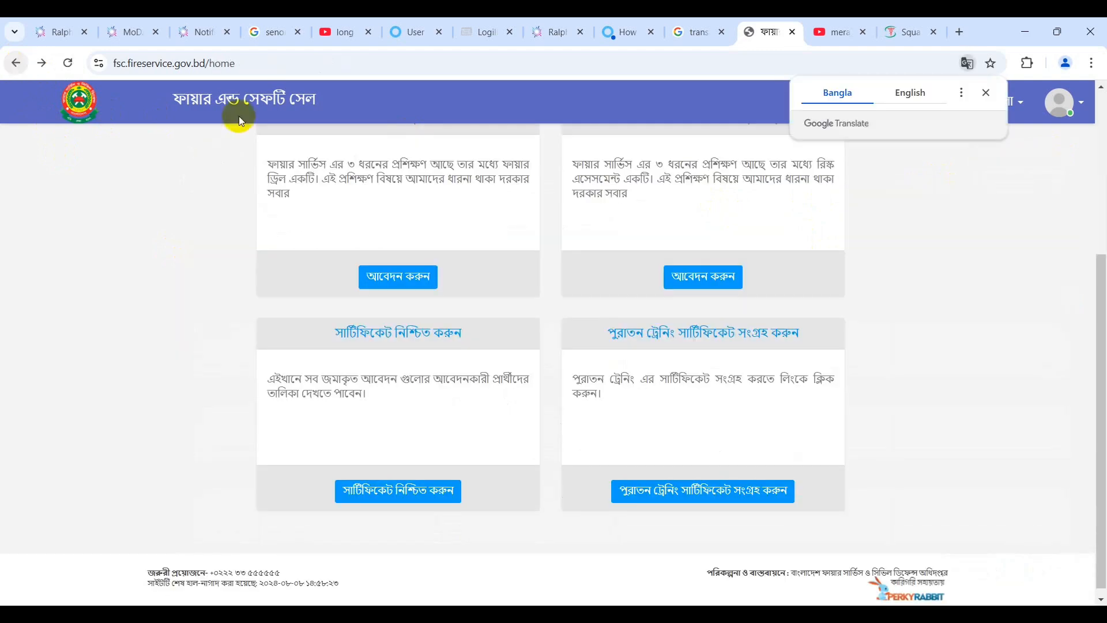
scroll(527, 400, "up", 4)
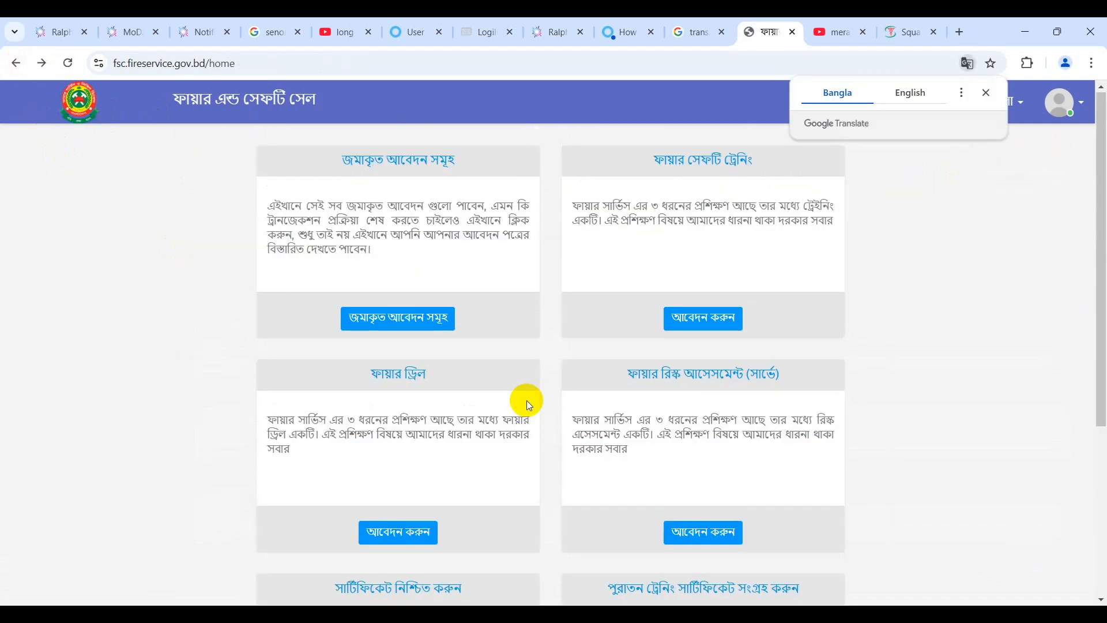
scroll(529, 405, "down", 4)
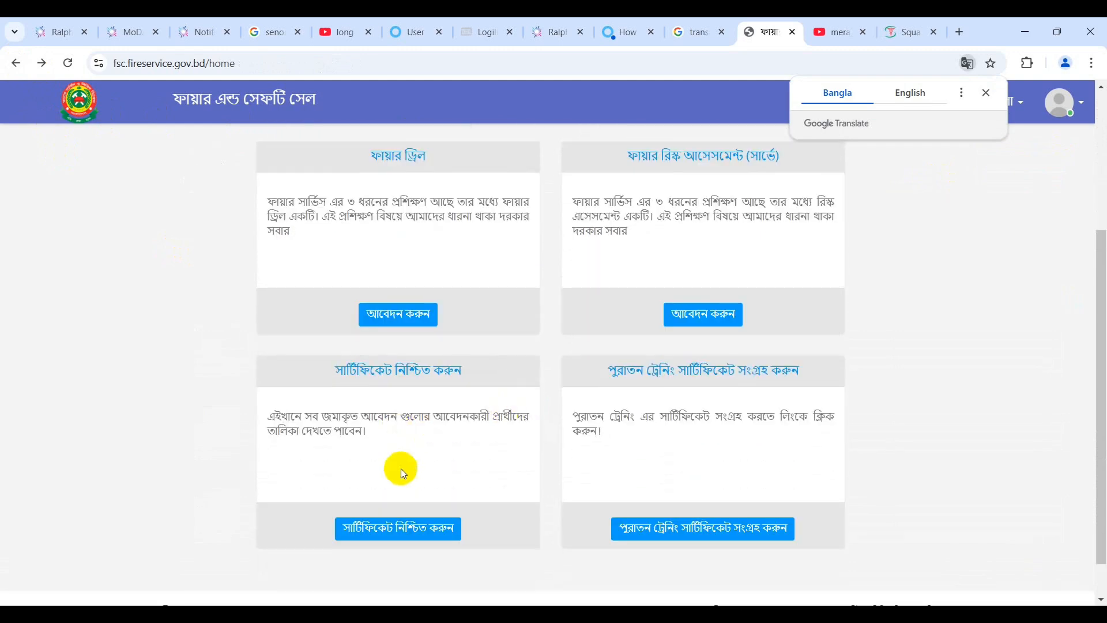
scroll(517, 468, "up", 3)
scroll(516, 463, "up", 1)
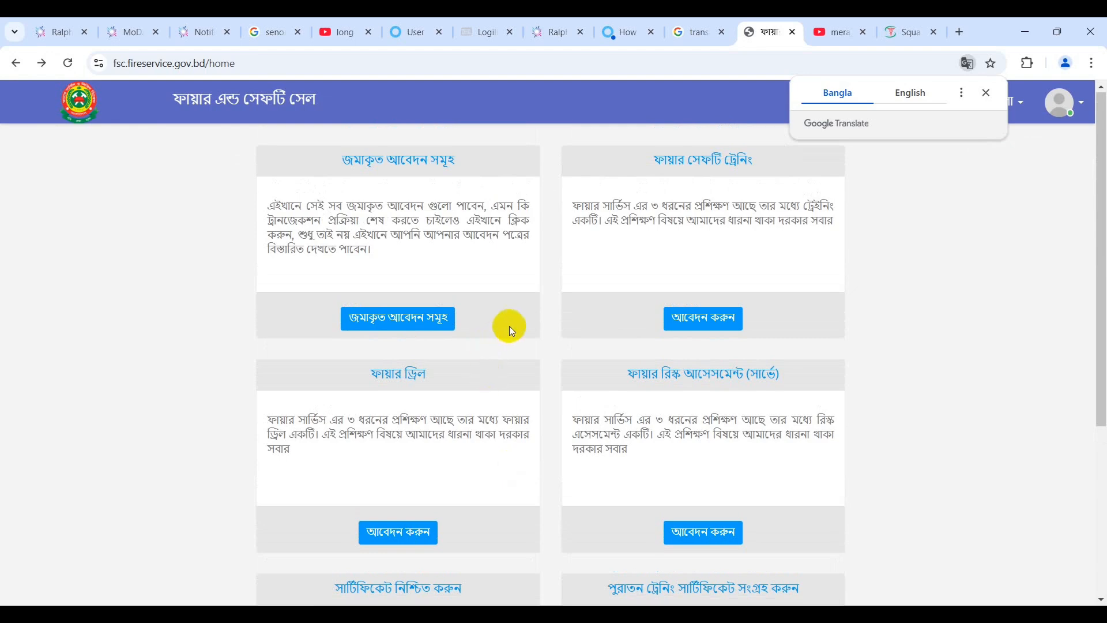
Open the submitted applications table and scroll to rows 22–26 with the certificate buttons.
left_click(430, 321)
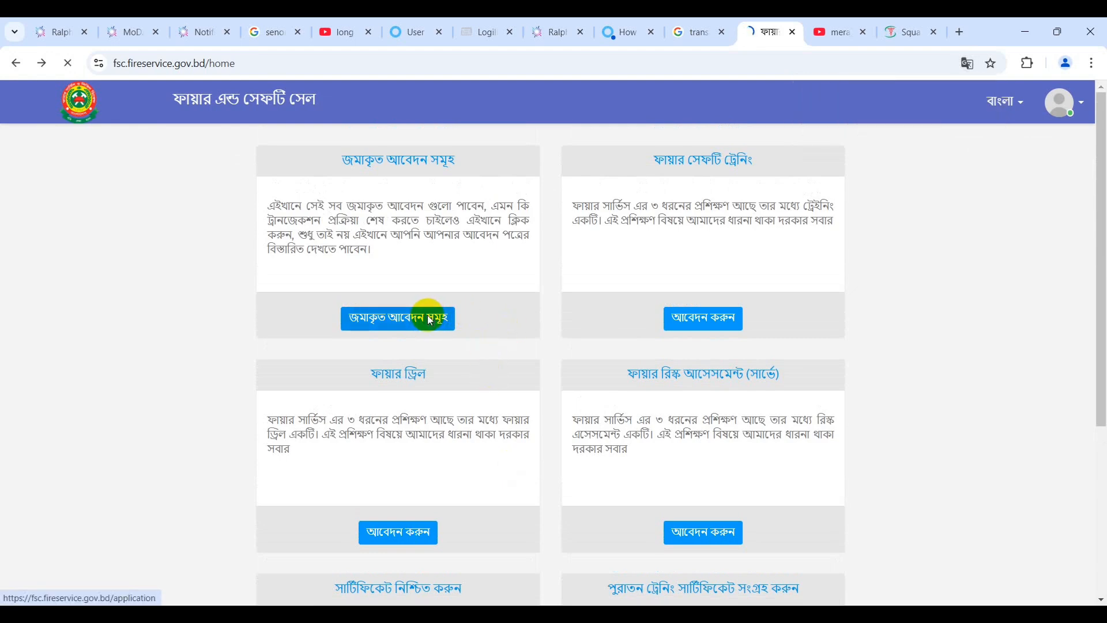
scroll(641, 433, "down", 15)
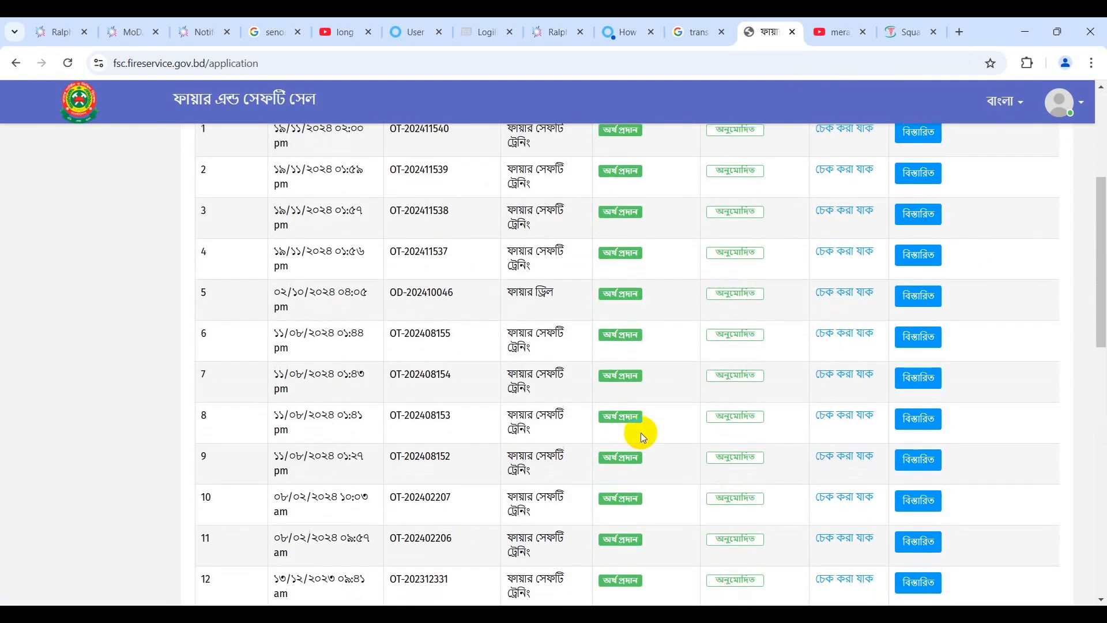
scroll(644, 436, "down", 1)
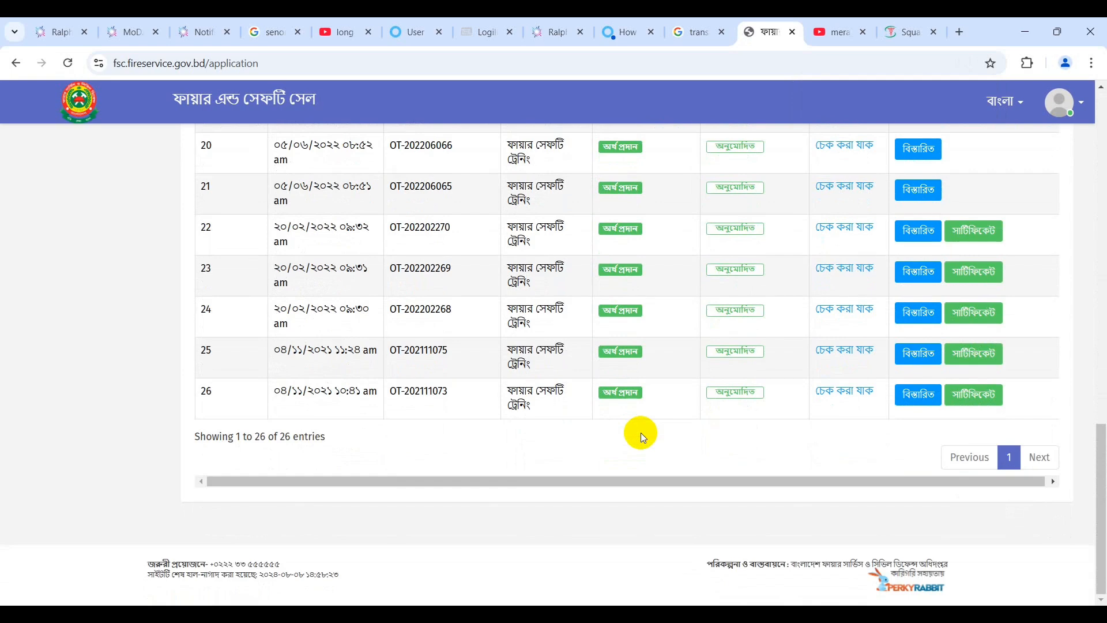
scroll(642, 433, "up", 3)
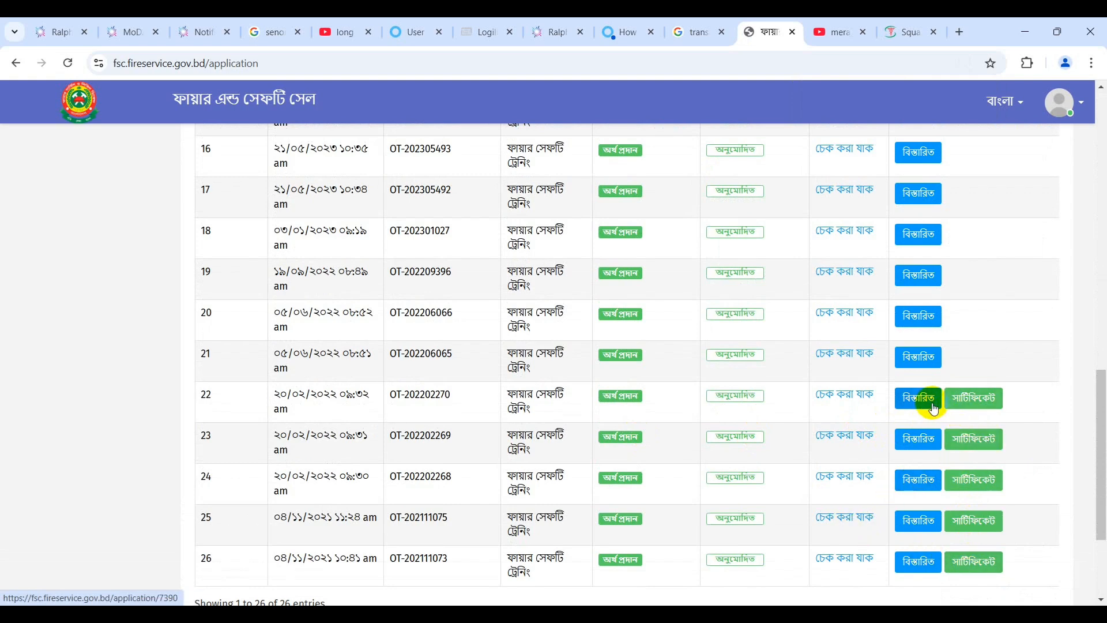
Open OT-202202270's certificate page, review its trainees, and confirm the certificate is already requested.
left_click(964, 402)
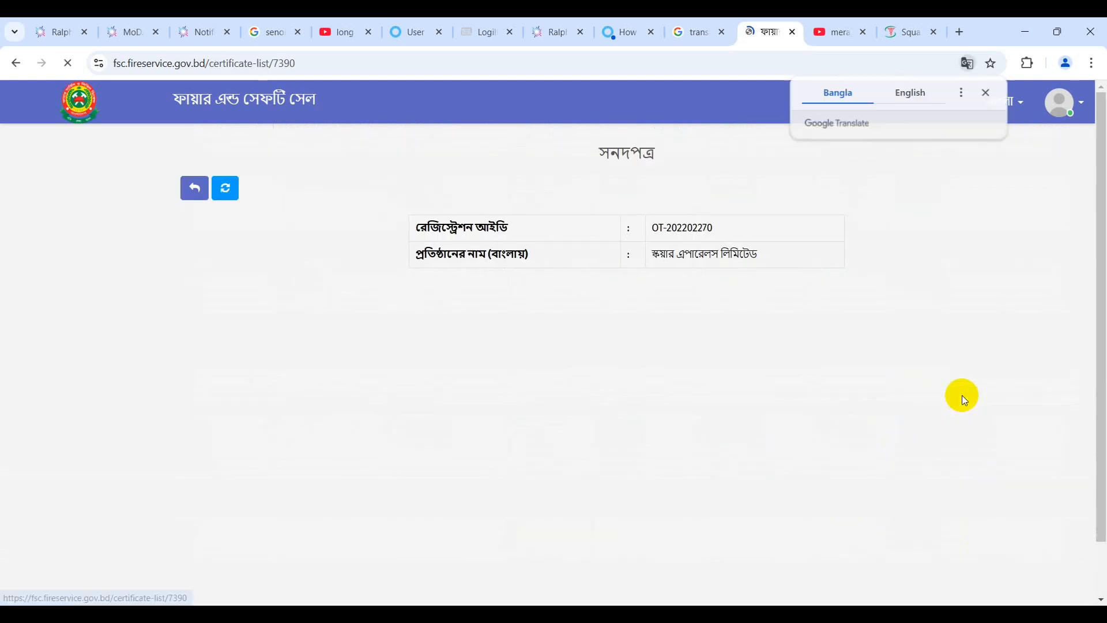
scroll(667, 474, "down", 2)
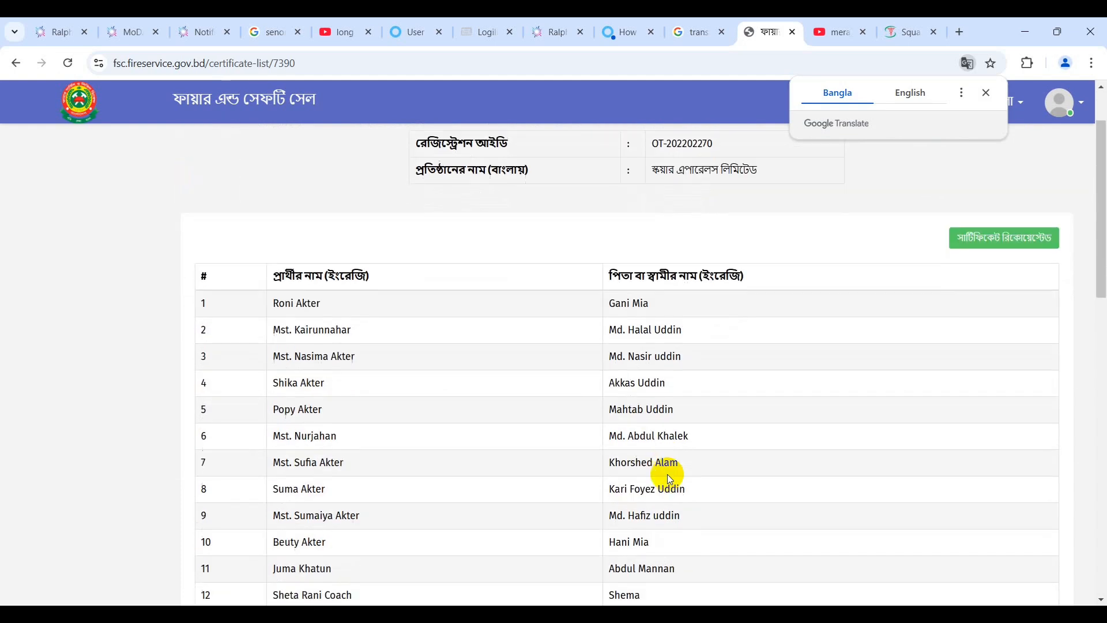
scroll(667, 474, "down", 1)
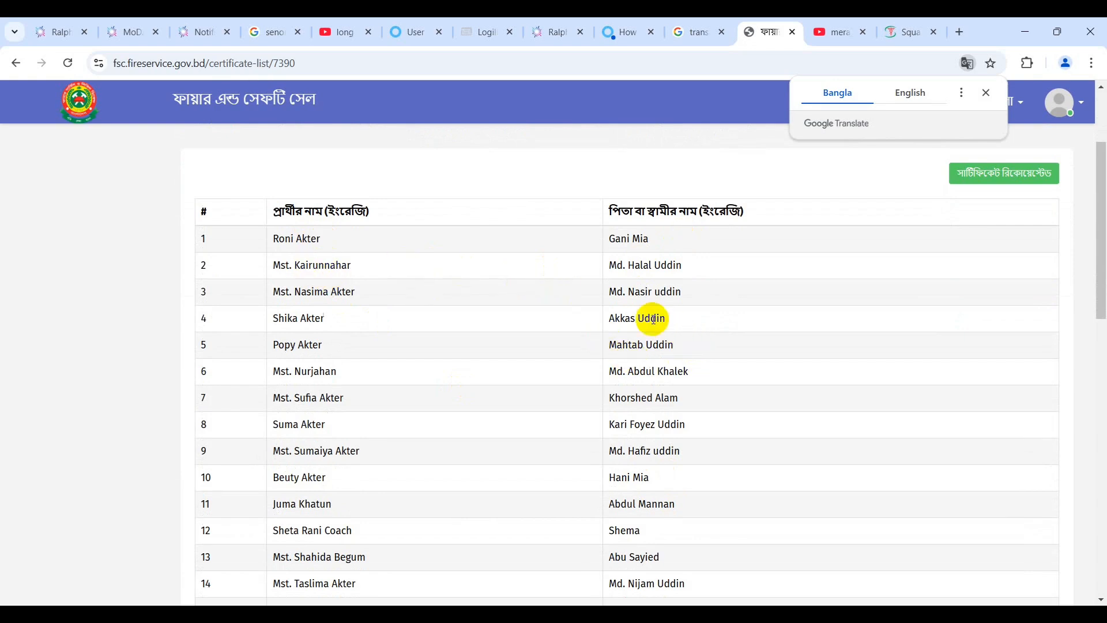
scroll(713, 315, "down", 5)
scroll(712, 310, "down", 8)
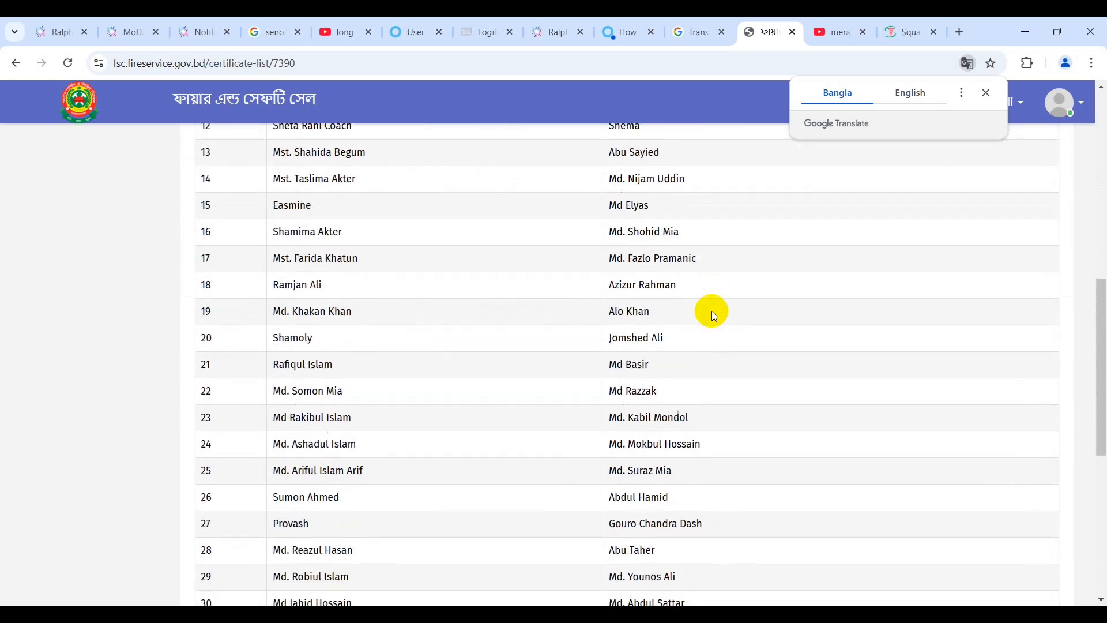
scroll(711, 311, "up", 13)
scroll(712, 310, "up", 2)
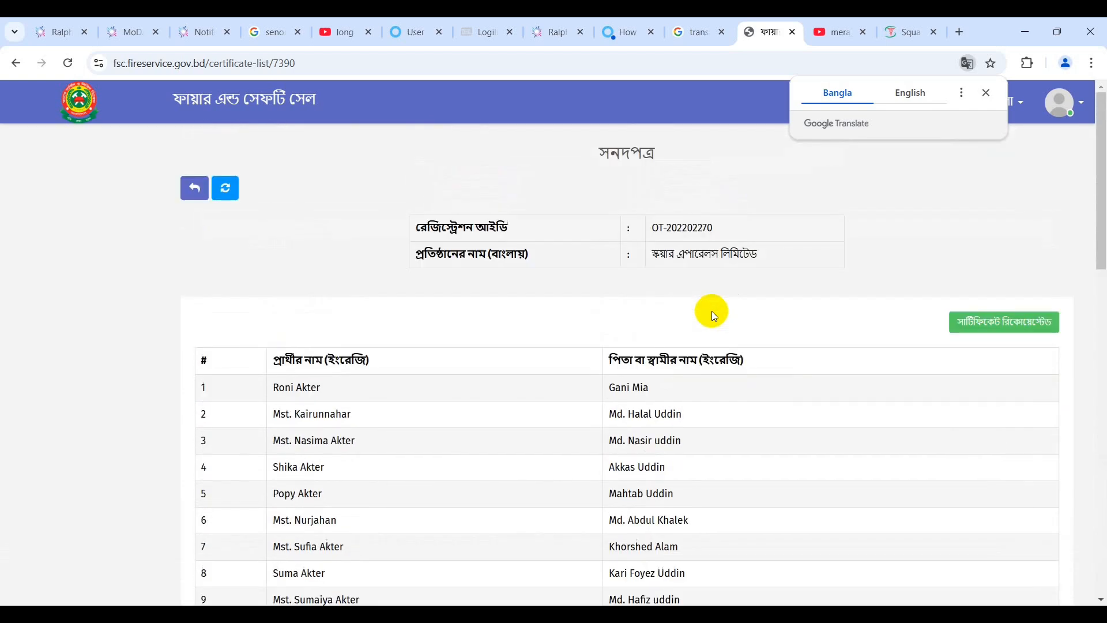
left_click(990, 278)
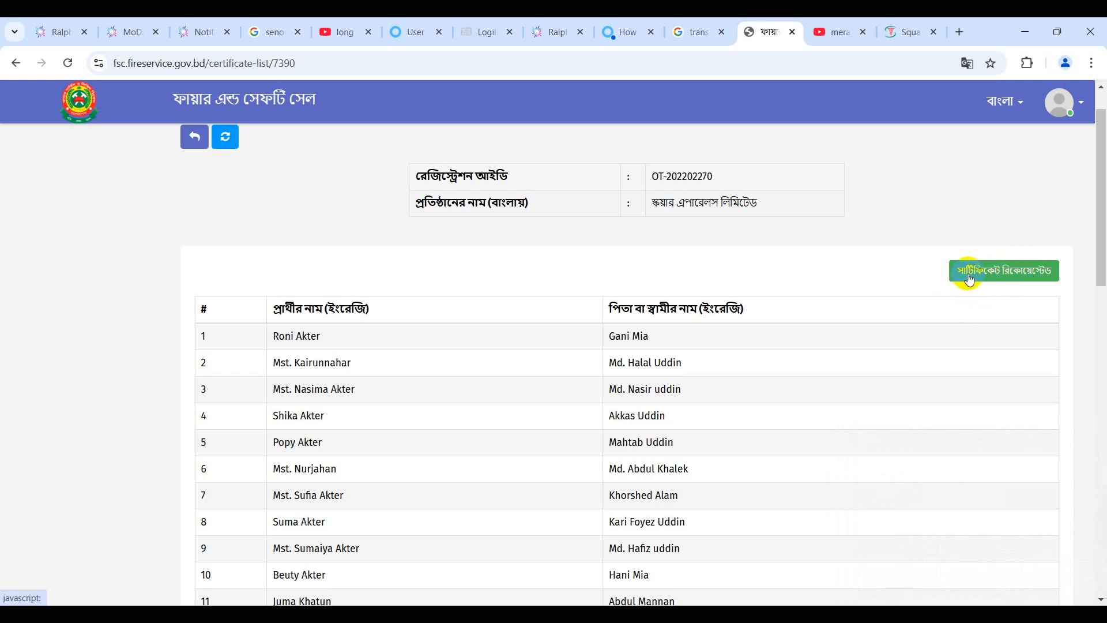
Return to the applications table and select the IDs OT-202111073 and OT-202111075 in rows 26 and 25.
left_click(193, 139)
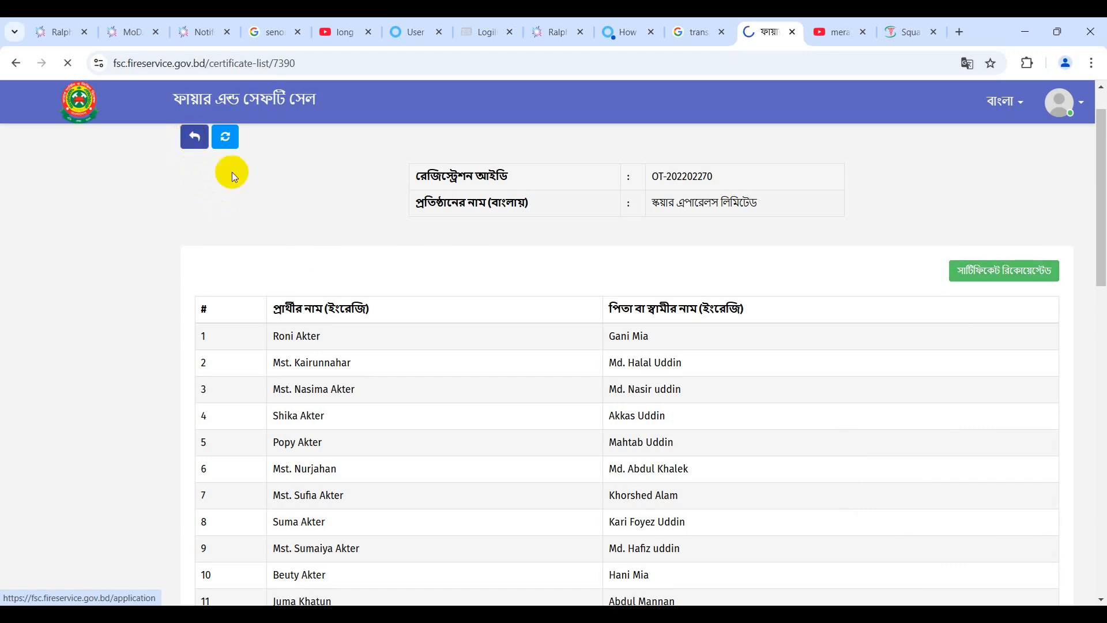
scroll(462, 407, "down", 12)
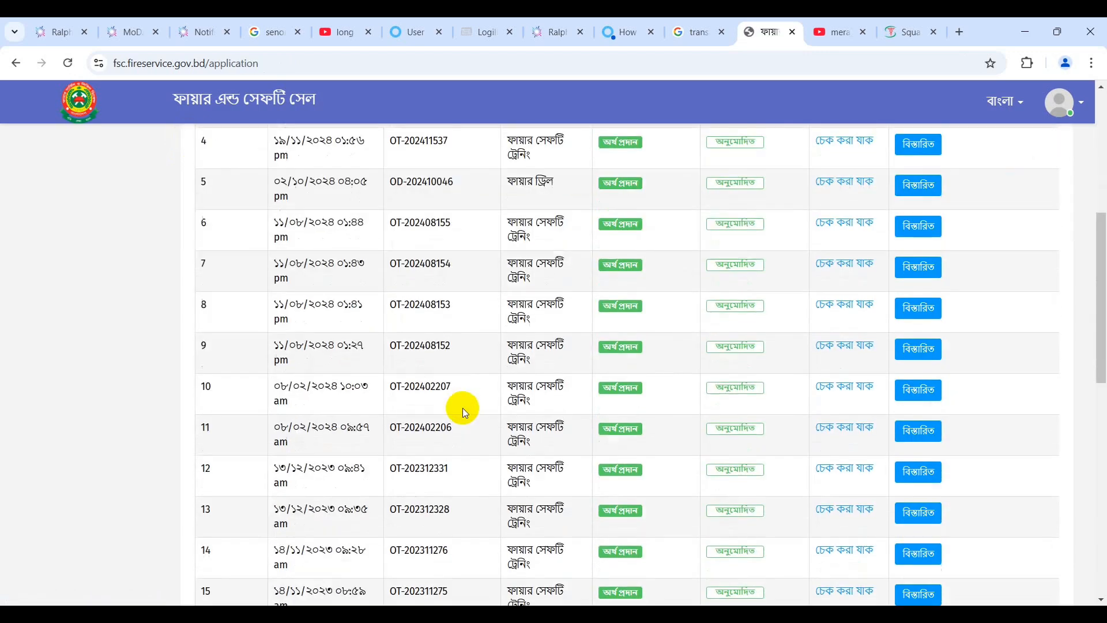
scroll(462, 408, "down", 3)
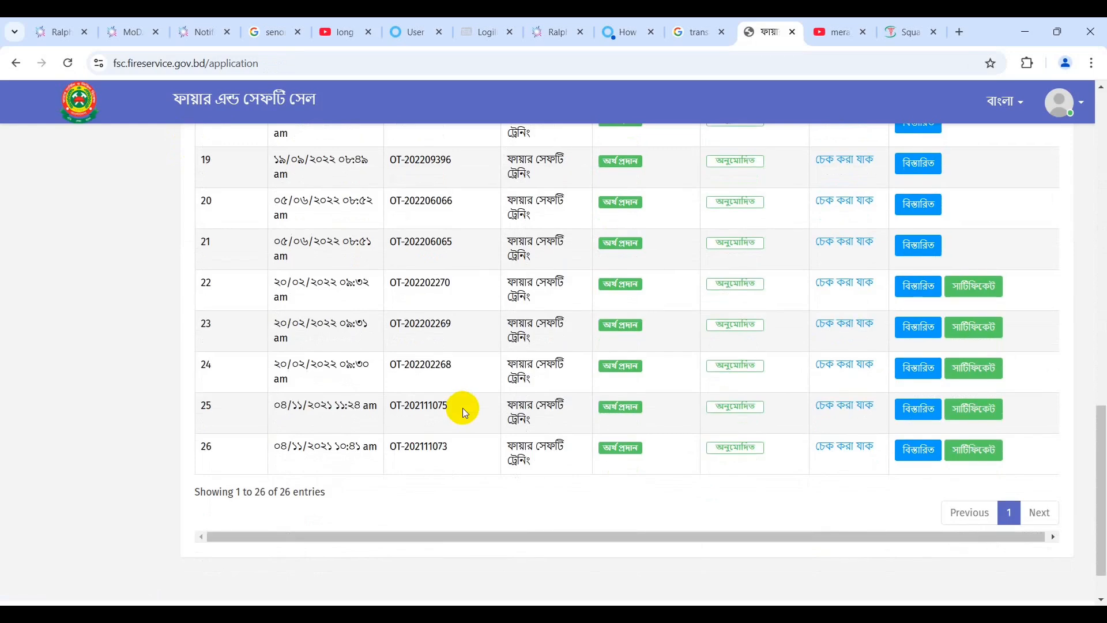
left_click_drag(449, 453, 398, 452)
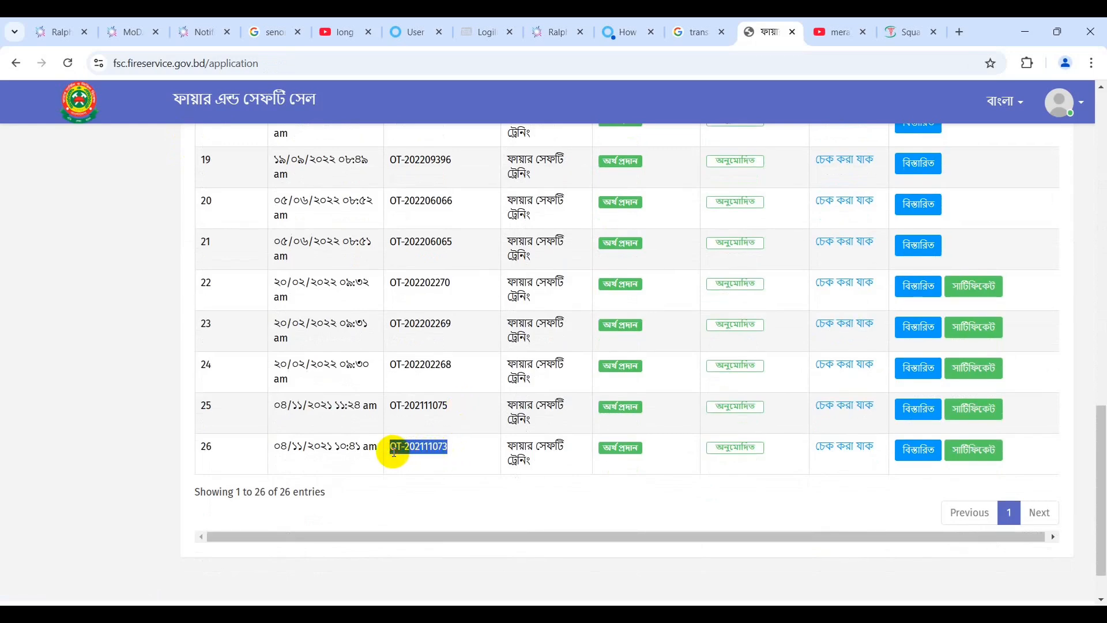
left_click_drag(457, 407, 383, 407)
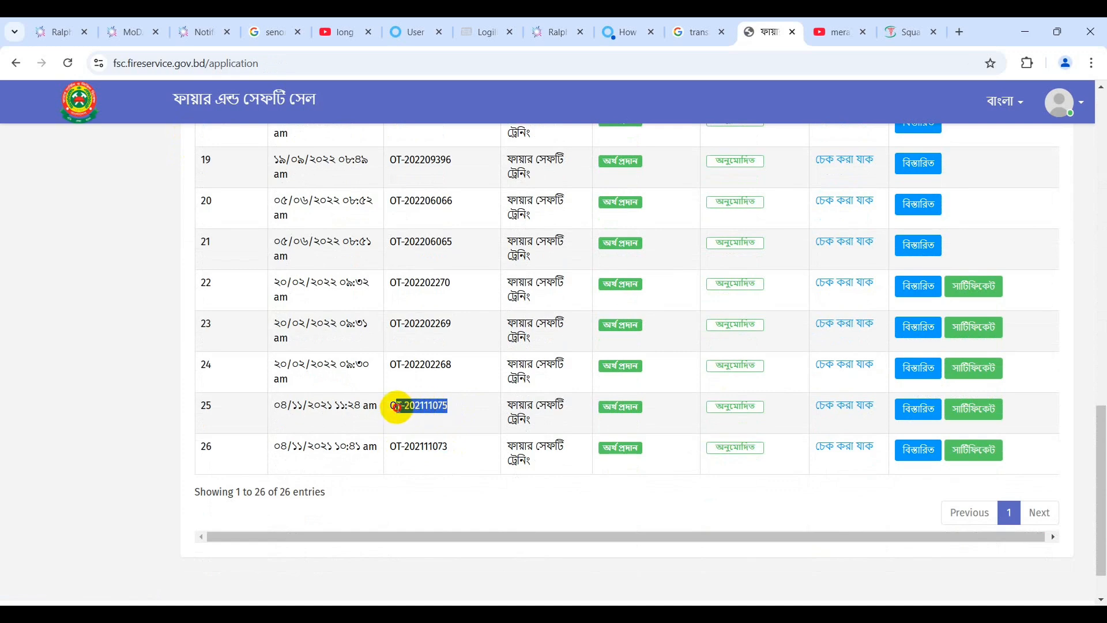
Request the certificate for application OT-202111073 from its certificate page.
left_click(957, 450)
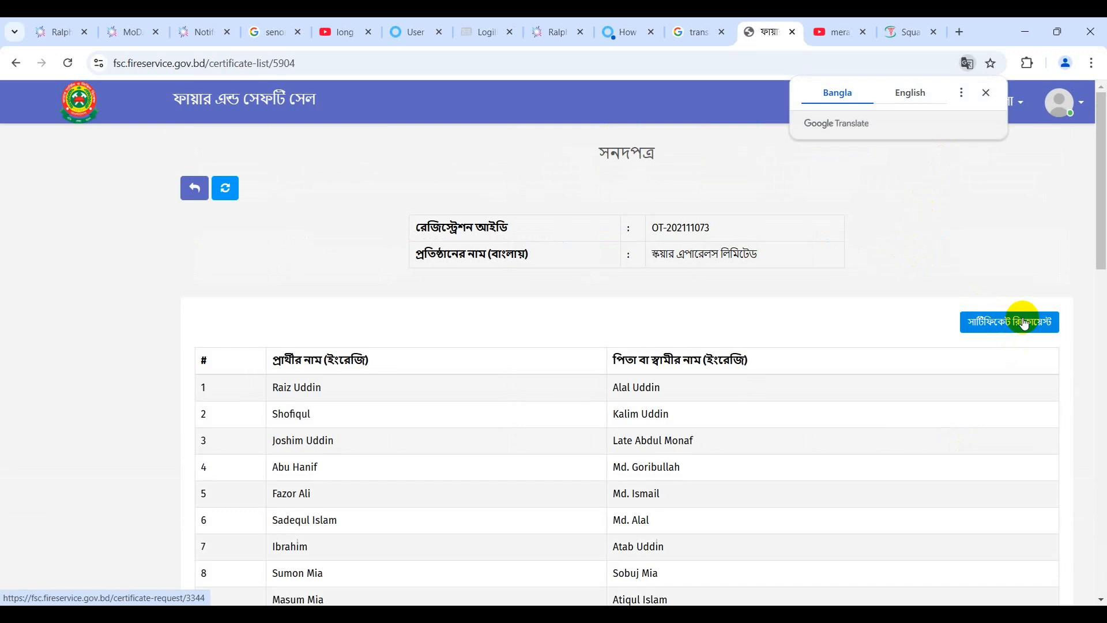
left_click(1025, 324)
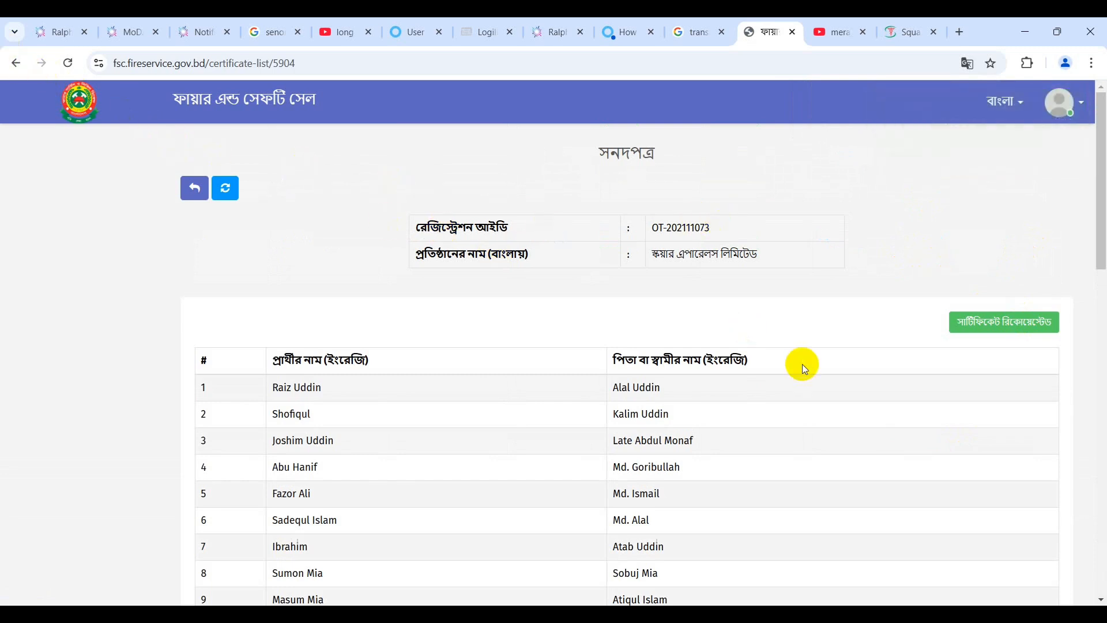
Switch to the Camera webcam view, then back to the 'meraj & compliance' YouTube results.
key("alt+Tab")
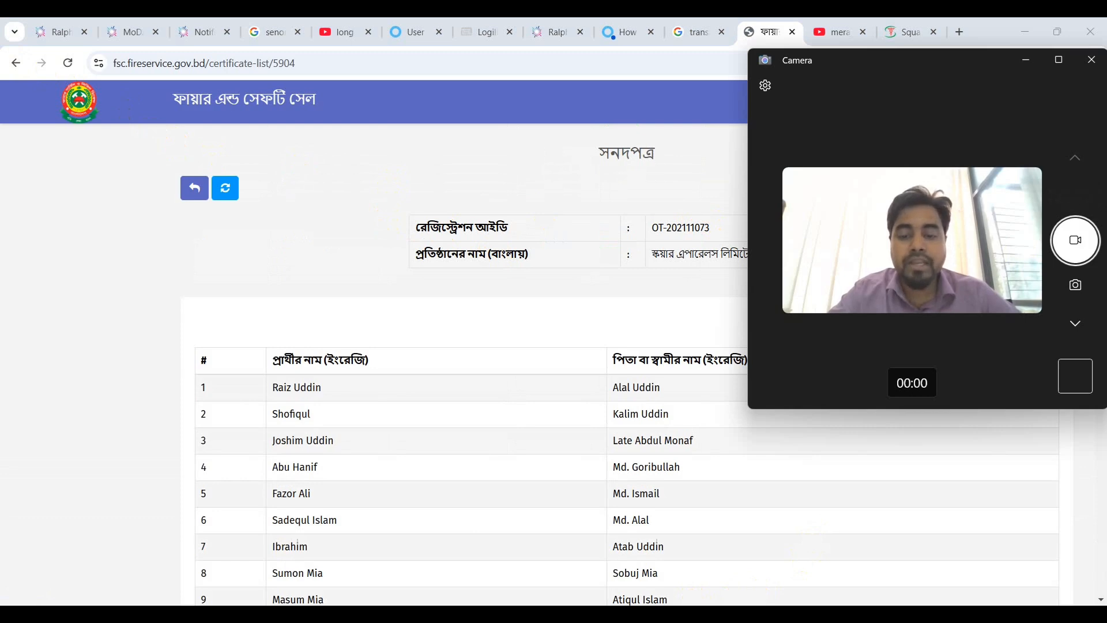
mouse_move(544, 613)
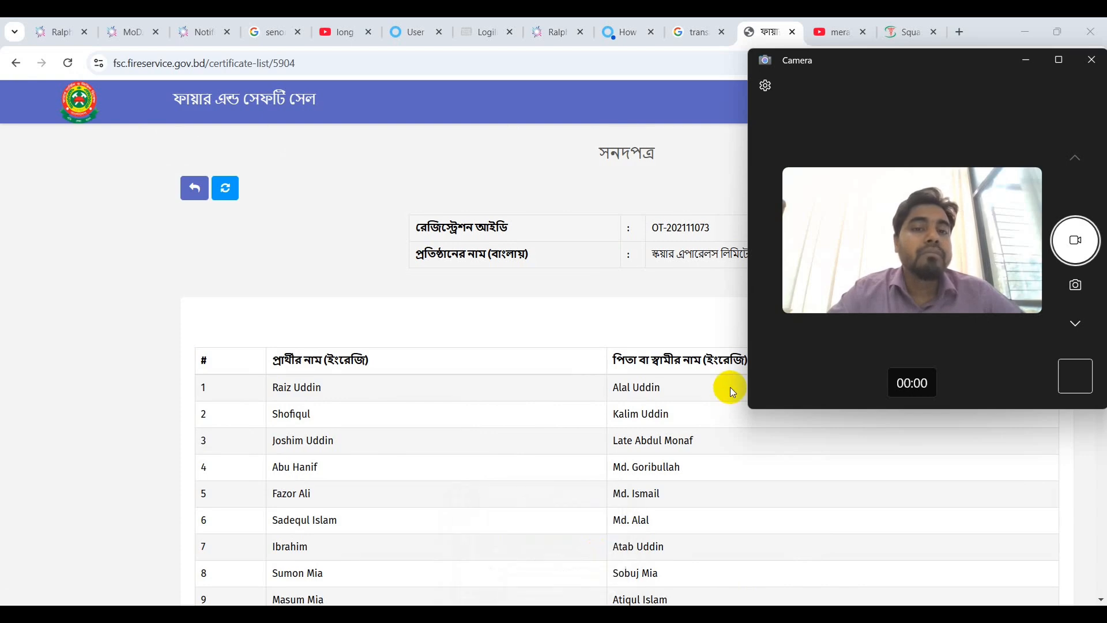
left_click(832, 36)
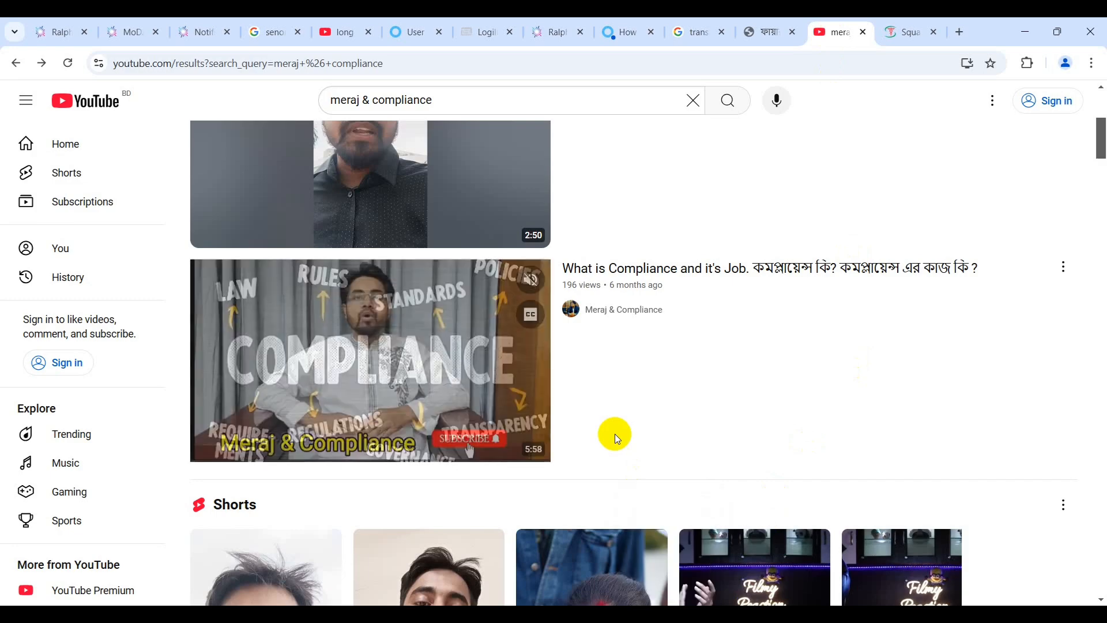
Play the BetterWork registration video, browse its page, and bring the Camera window back on top.
scroll(615, 434, "up", 3)
scroll(615, 433, "up", 2)
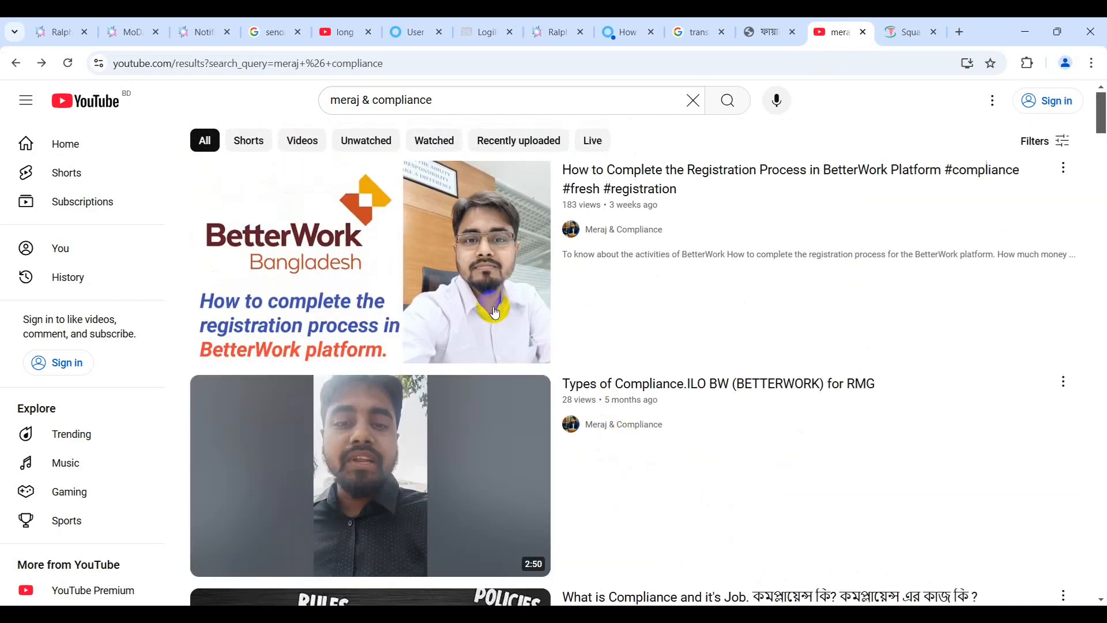
left_click(493, 311)
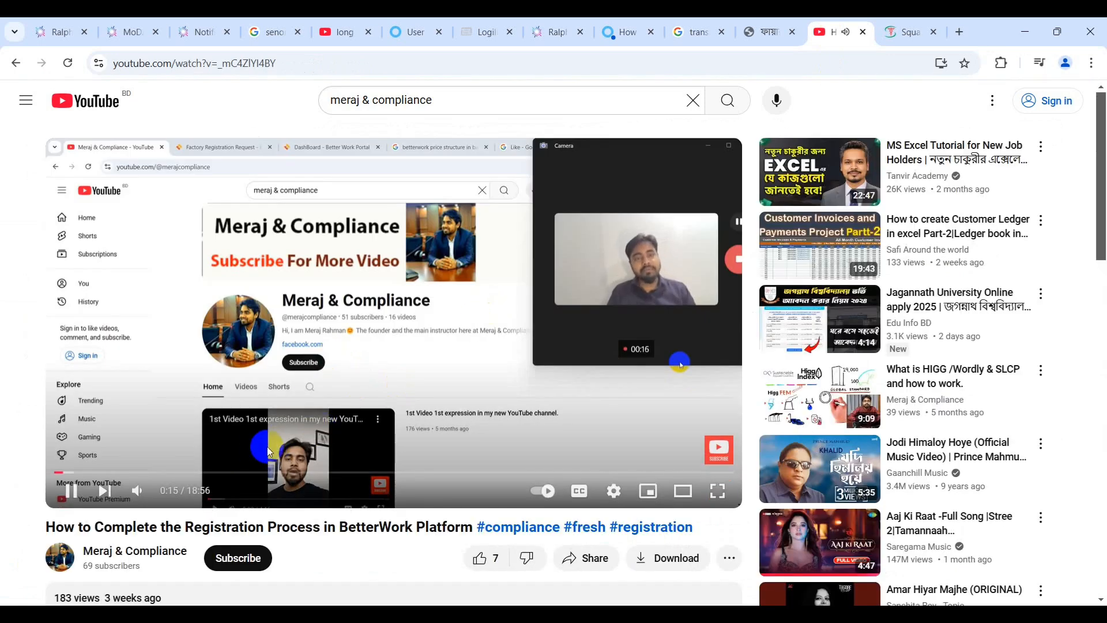
scroll(288, 441, "down", 1)
scroll(288, 442, "down", 7)
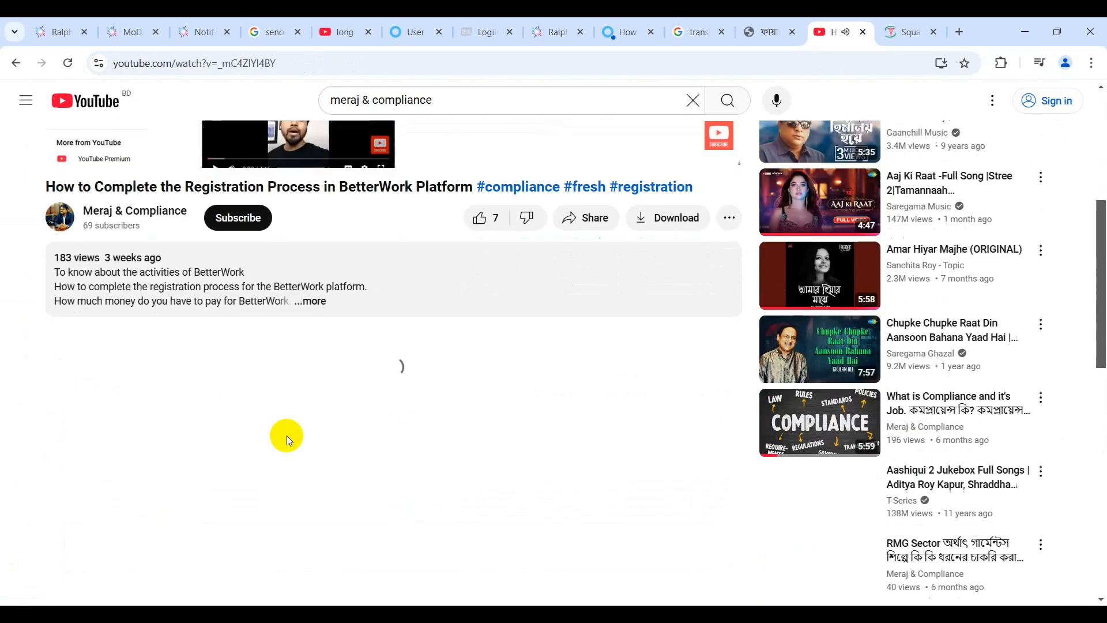
scroll(286, 435, "up", 4)
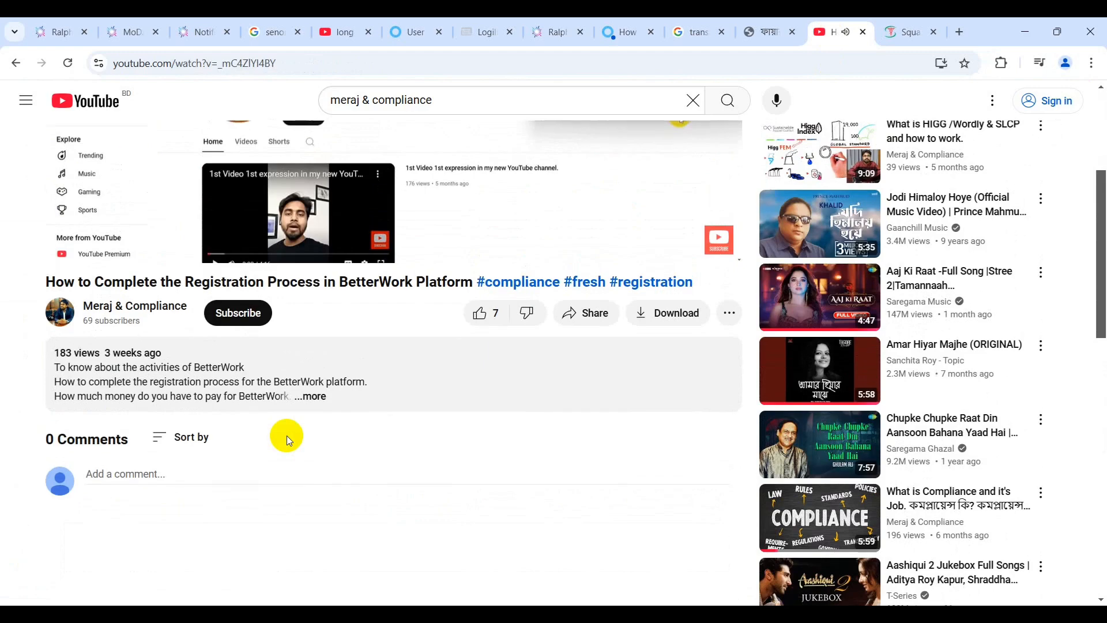
scroll(286, 435, "up", 3)
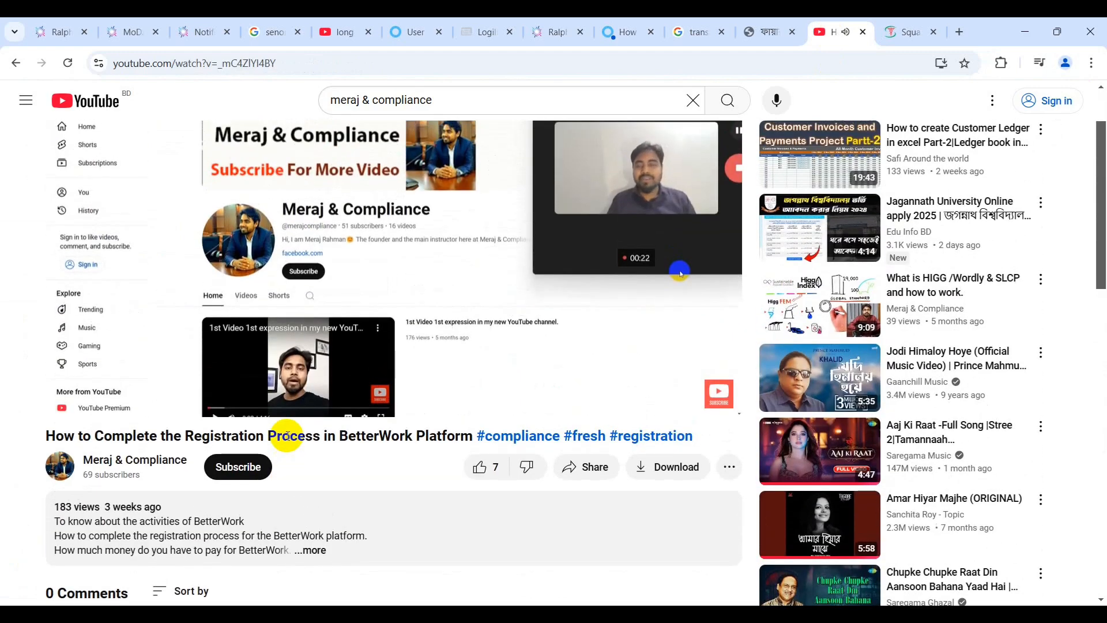
scroll(287, 437, "down", 2)
scroll(288, 437, "down", 1)
scroll(286, 436, "up", 3)
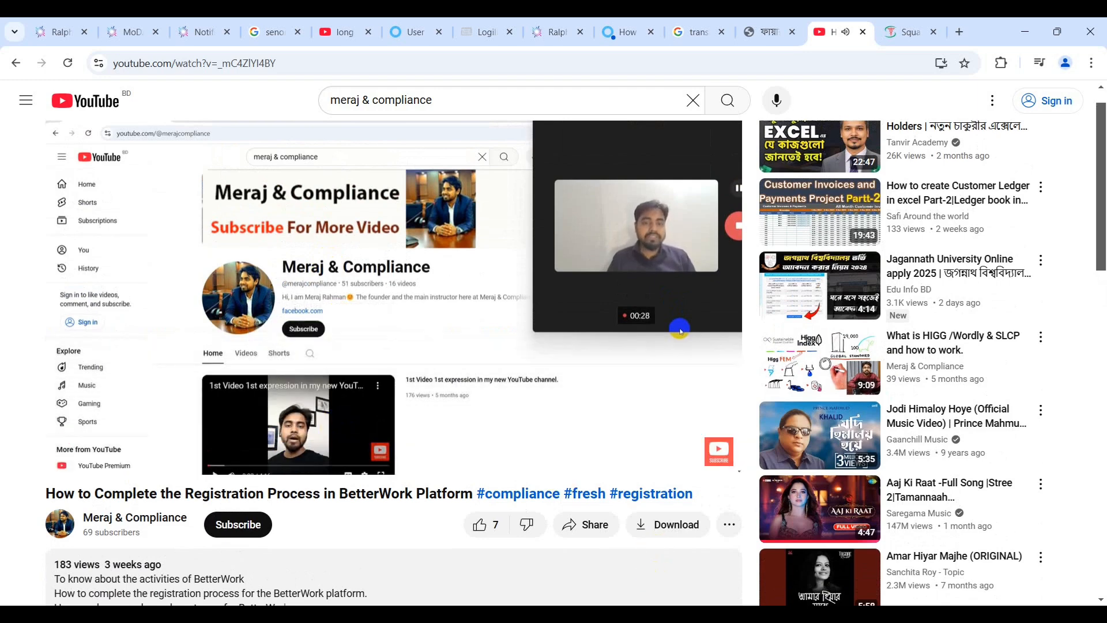
left_click(671, 615)
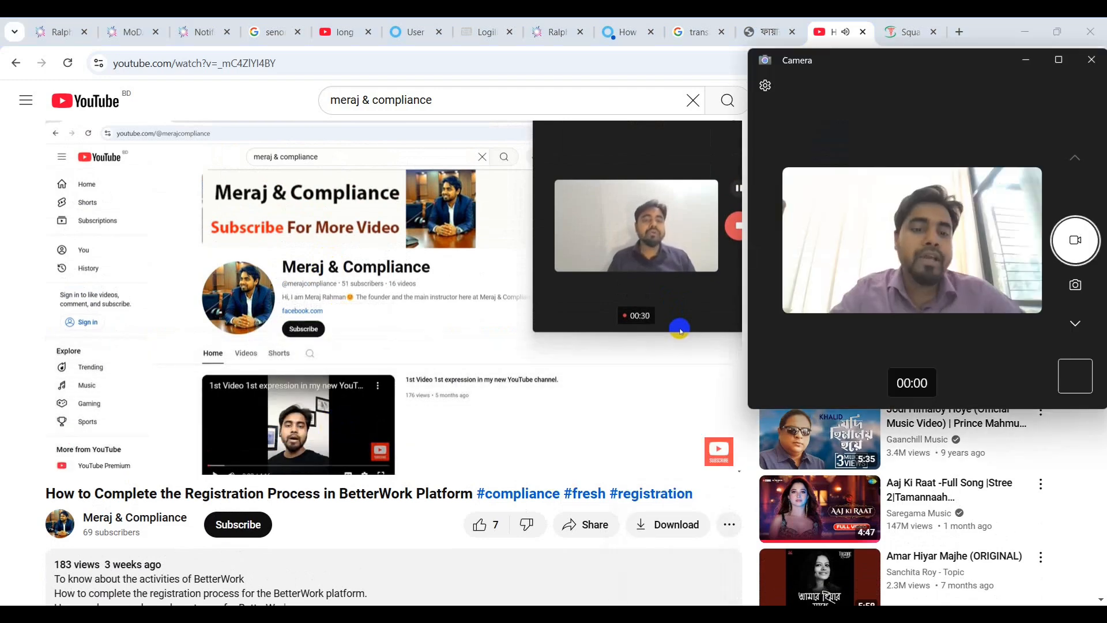